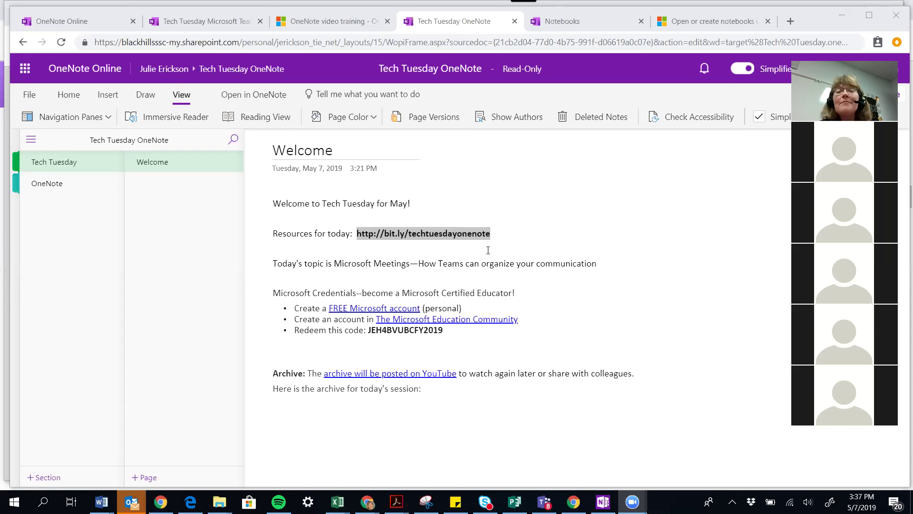
Step: Replace "Meetings—How Teams" with "OneNote" in the topic line of the Welcome page
left_click(517, 229)
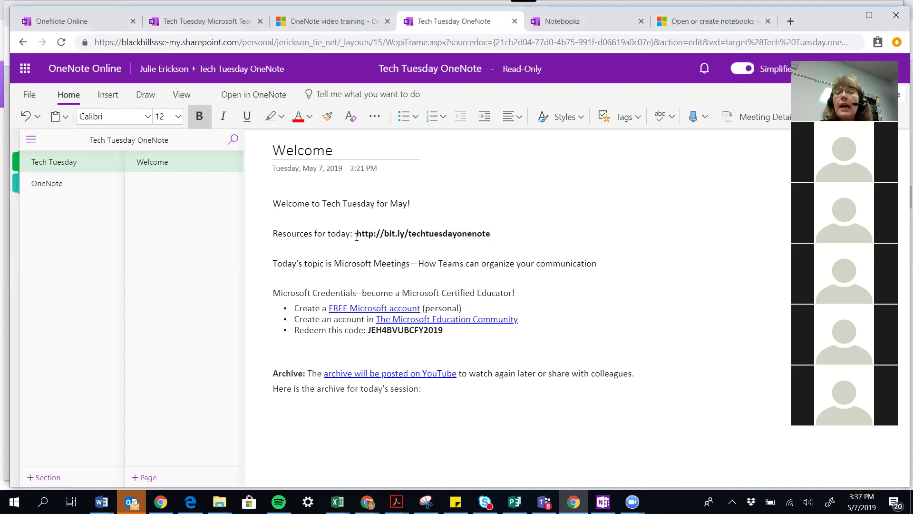
left_click_drag(335, 263, 466, 271)
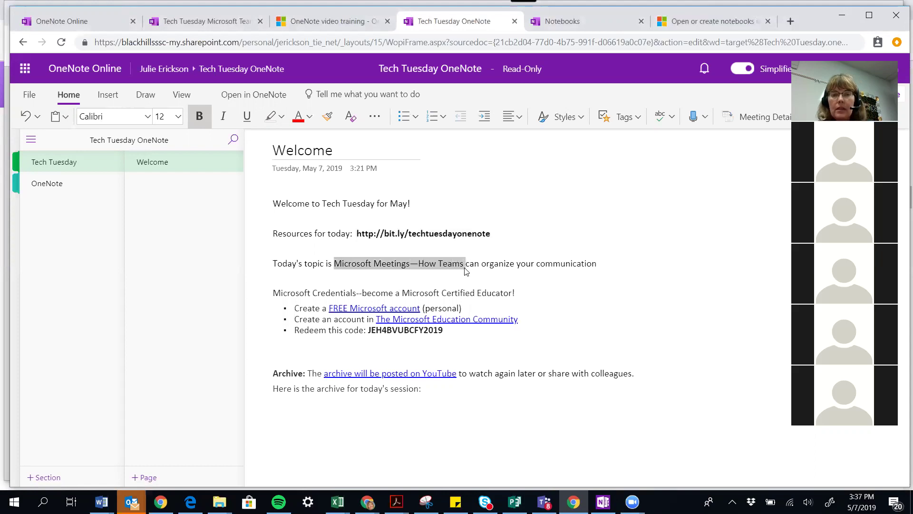
left_click(373, 264)
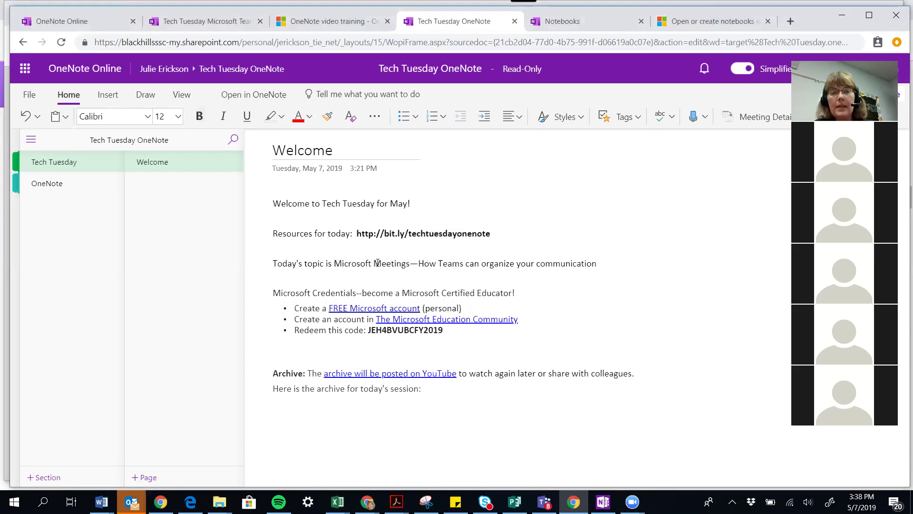
left_click_drag(416, 264, 465, 263)
type("OneNote")
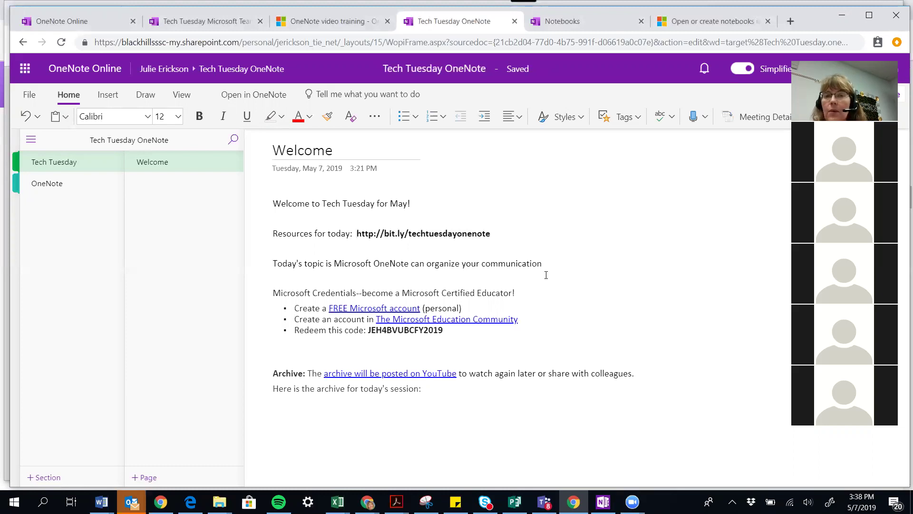
Step: Review the resources link and archive lines on the Welcome page, and the Resources page in the OneNote section
left_click(431, 233)
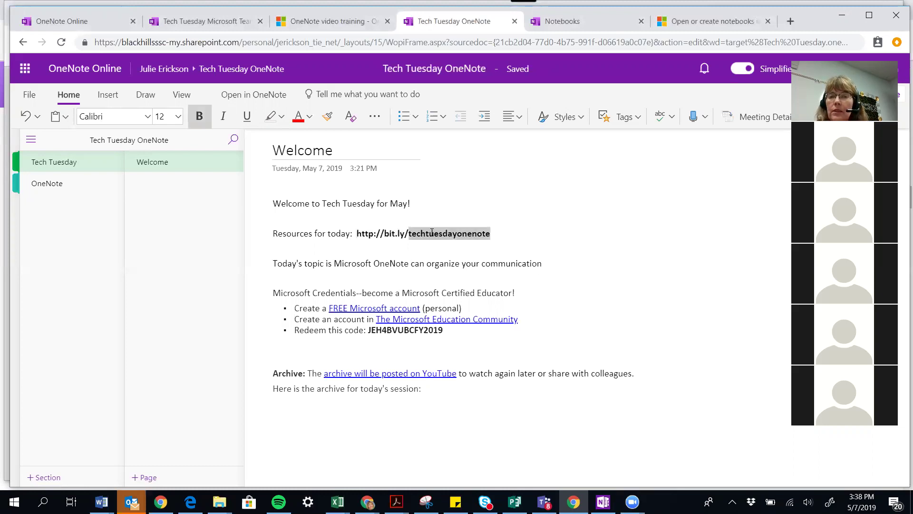
left_click(495, 234)
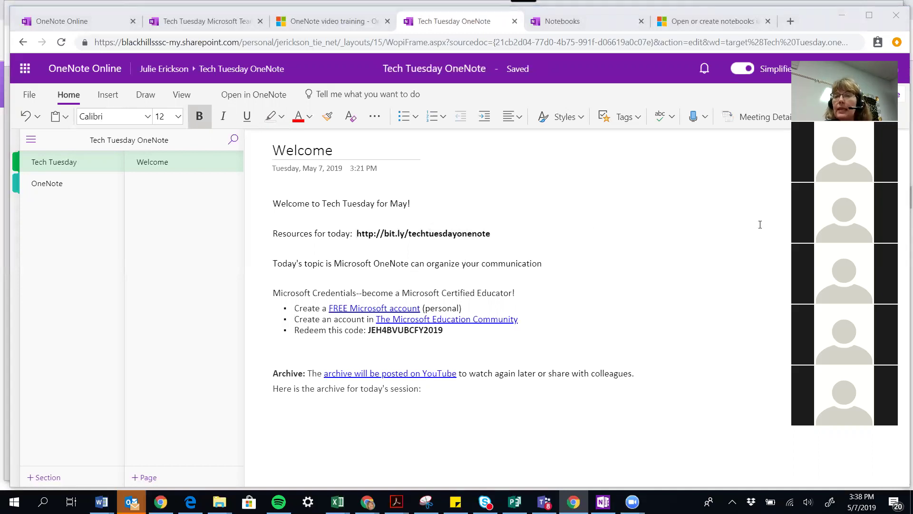
left_click_drag(492, 233, 357, 234)
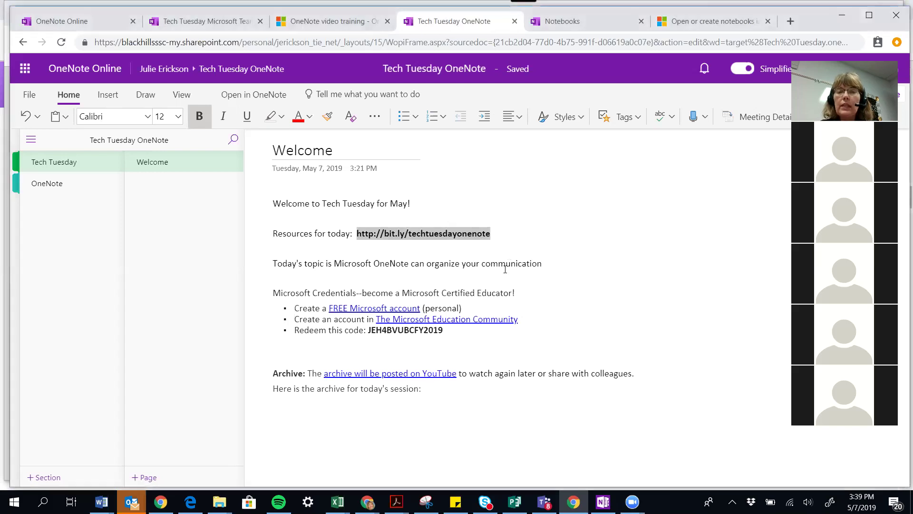
left_click(505, 269)
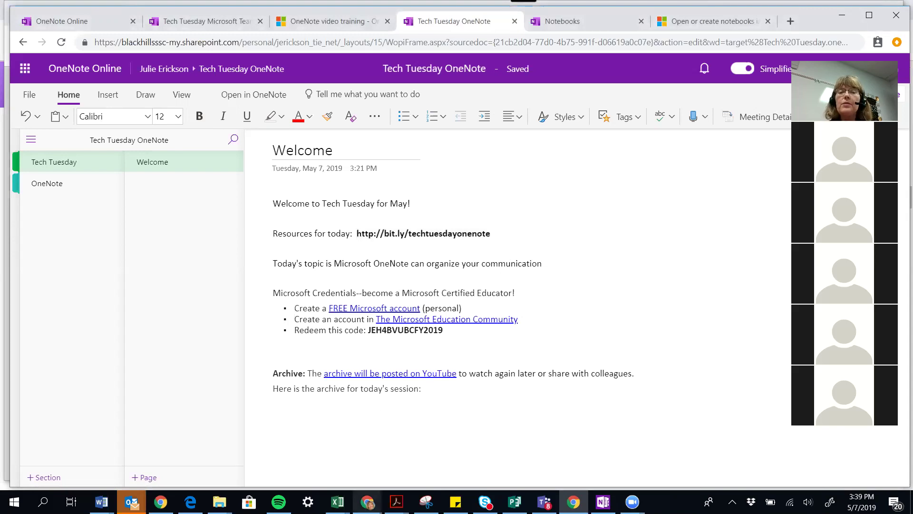
mouse_move(367, 502)
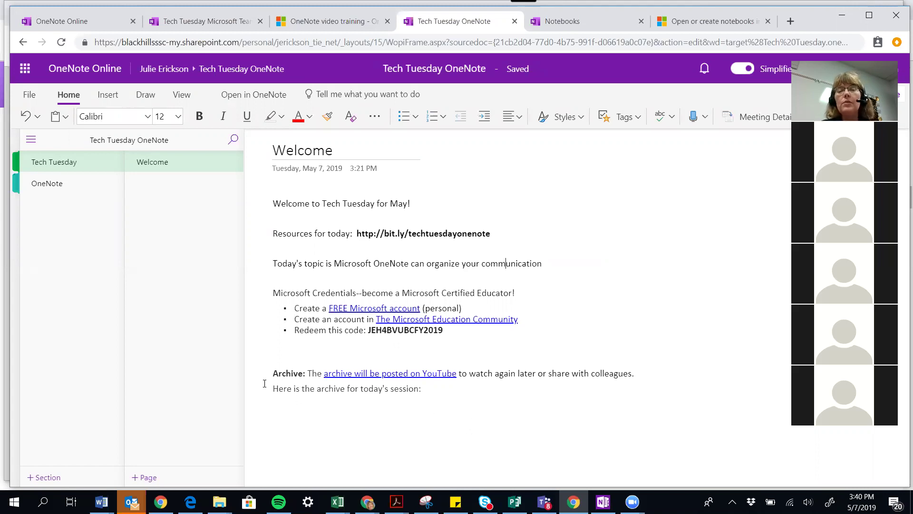
left_click(425, 389)
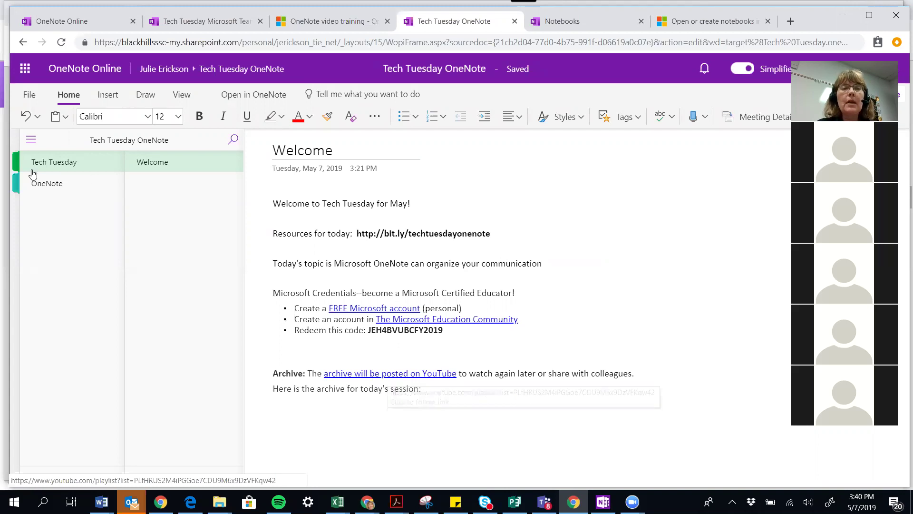
left_click(40, 192)
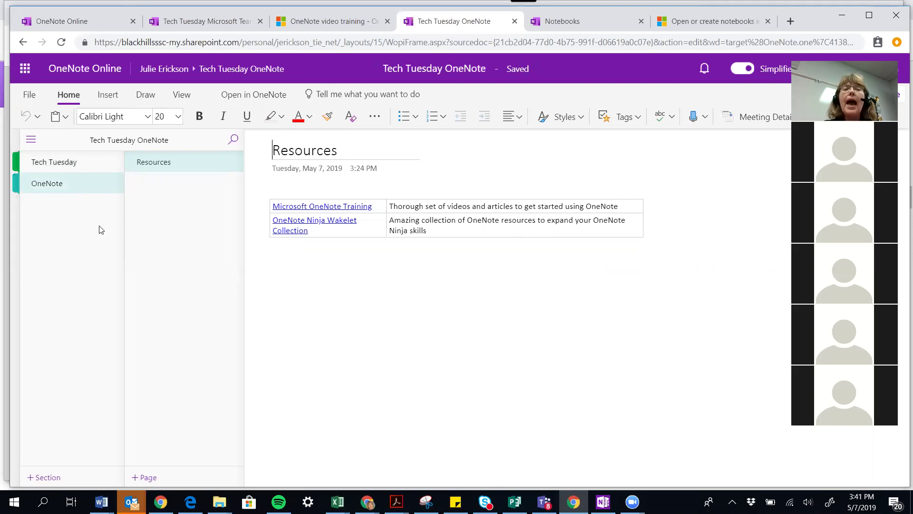
left_click(58, 167)
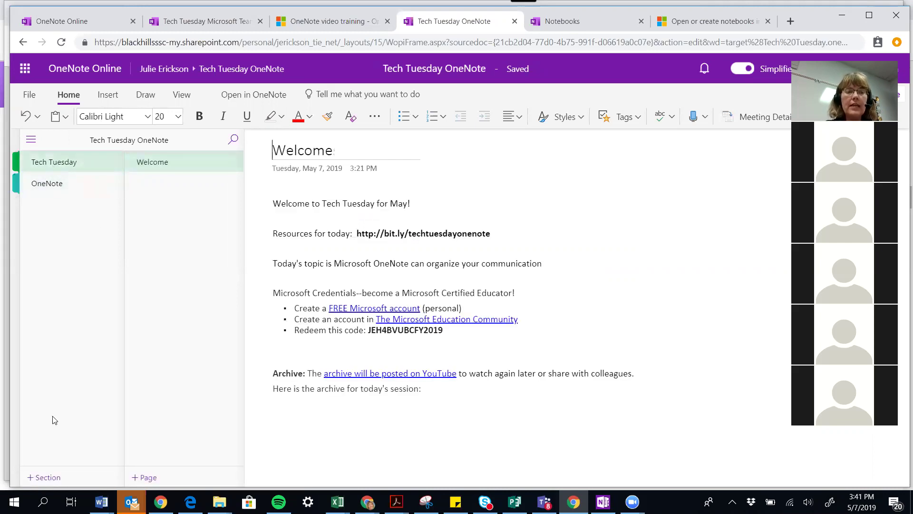
left_click(50, 184)
Step: Add a new section named "Demo Section" to the notebook, starting from the Tech Tuesday section
left_click(54, 171)
left_click(46, 478)
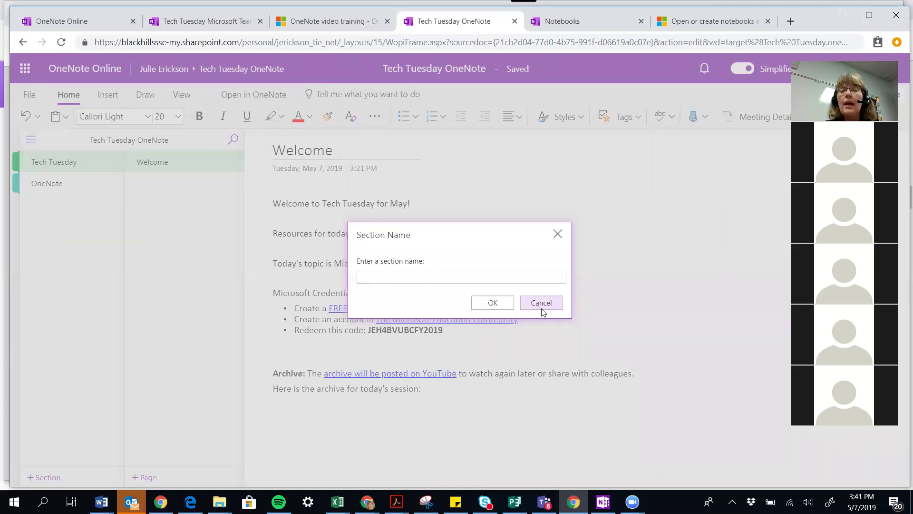
type("D")
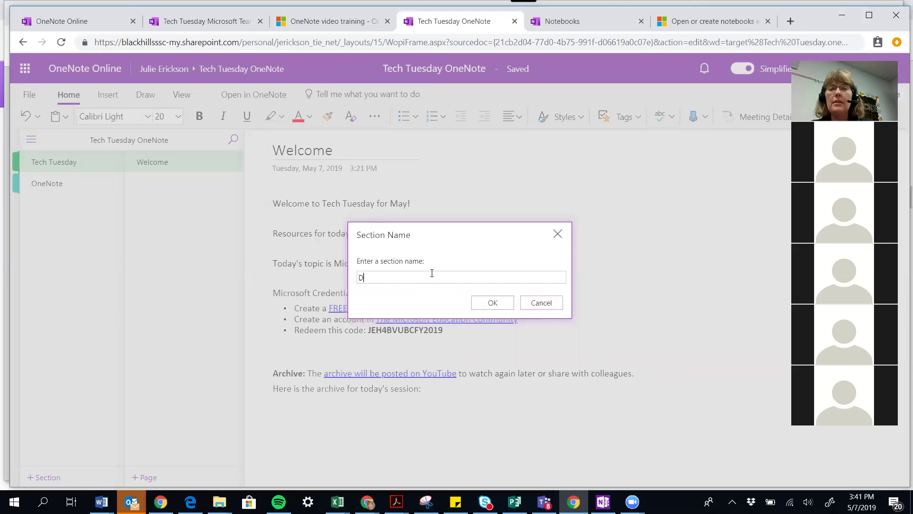
type("emo Section")
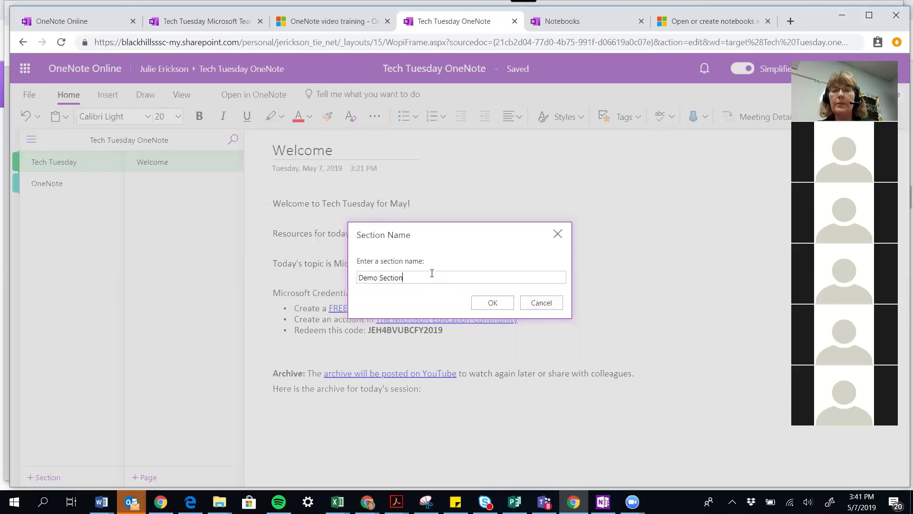
key("Return")
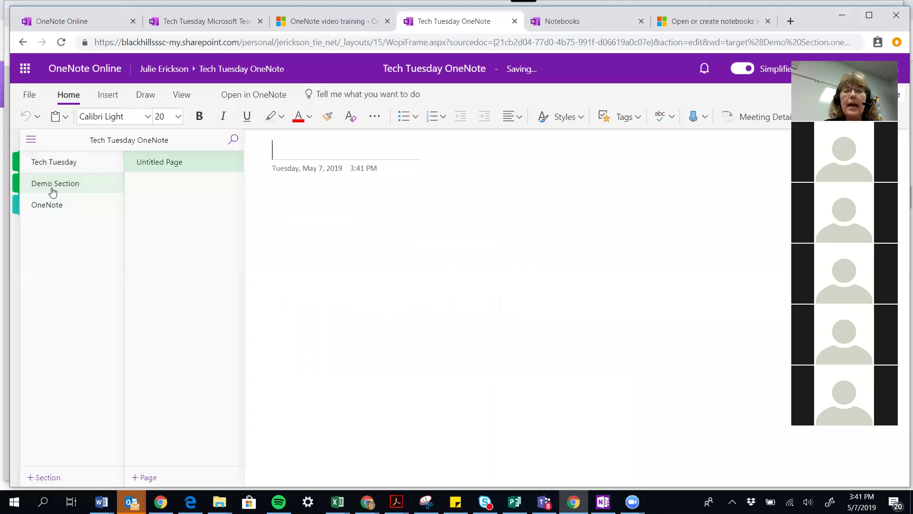
Step: Title the untitled page in Demo Section "Demo Page" and place the cursor in the page body
left_click(276, 157)
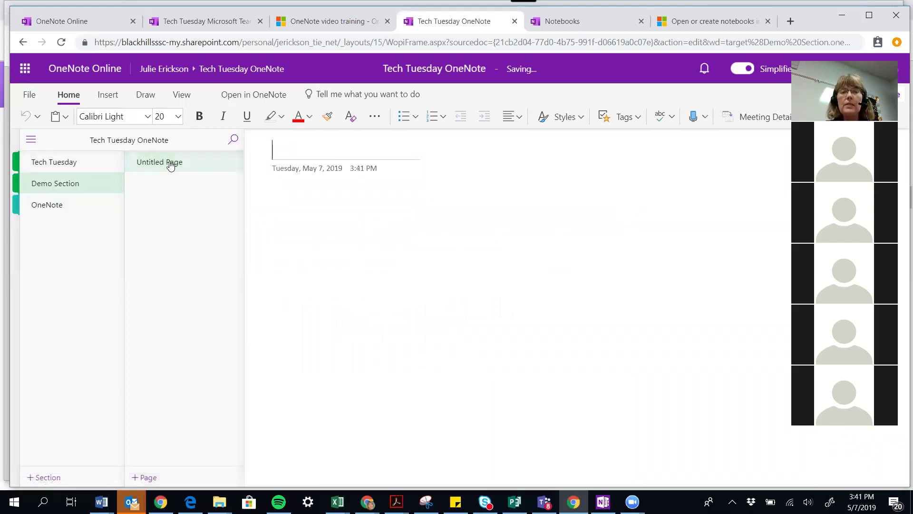
type("Demo Page")
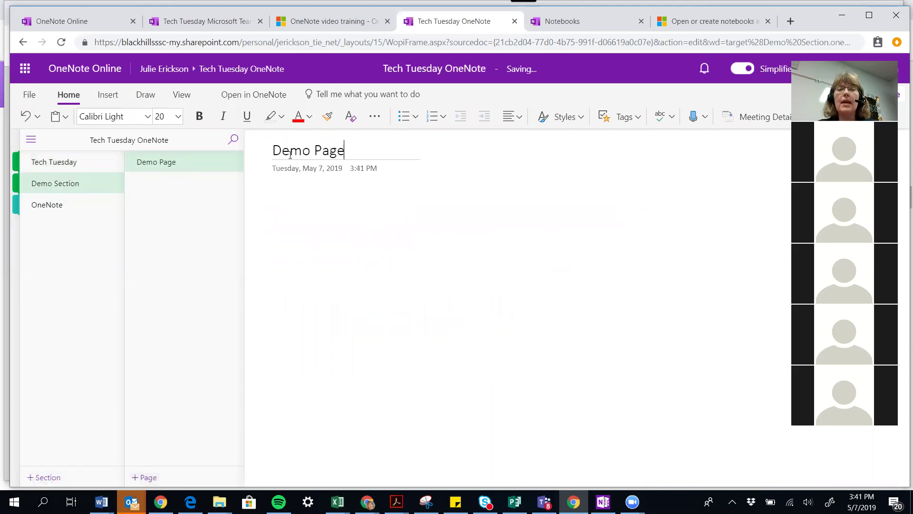
left_click(271, 253)
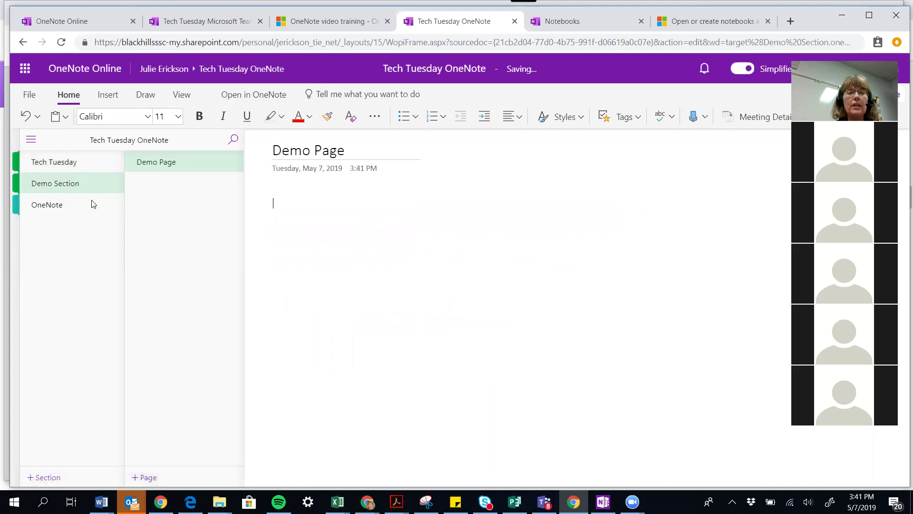
Step: Move Demo Section below the OneNote section and set its section color to Blue
left_click_drag(32, 185, 31, 219)
left_click_drag(50, 188, 47, 217)
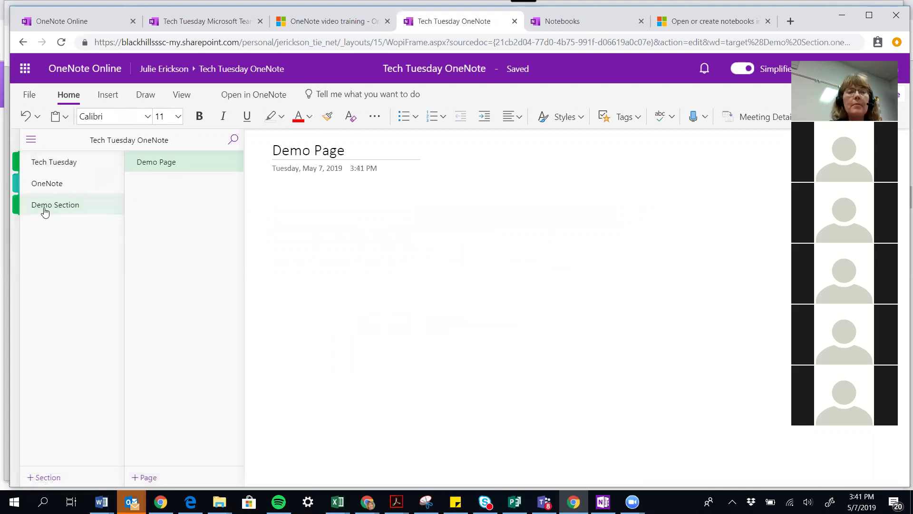
right_click(50, 210)
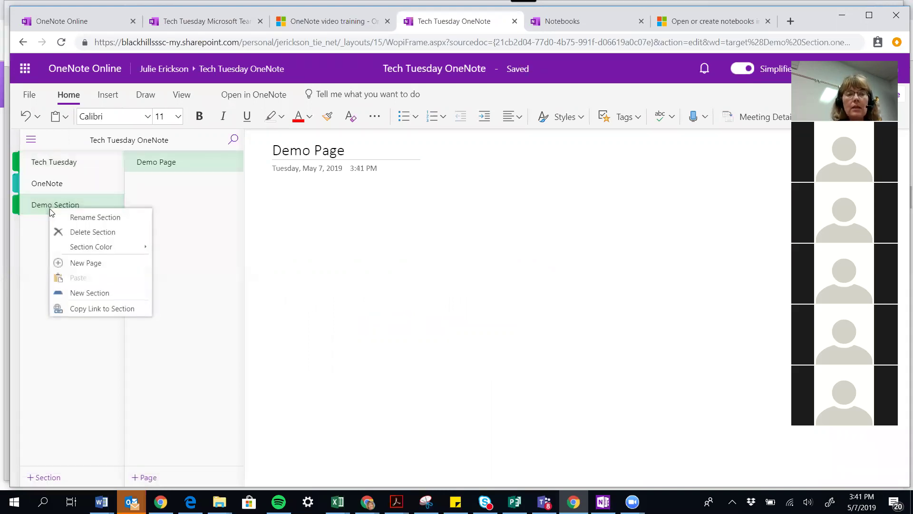
mouse_move(80, 247)
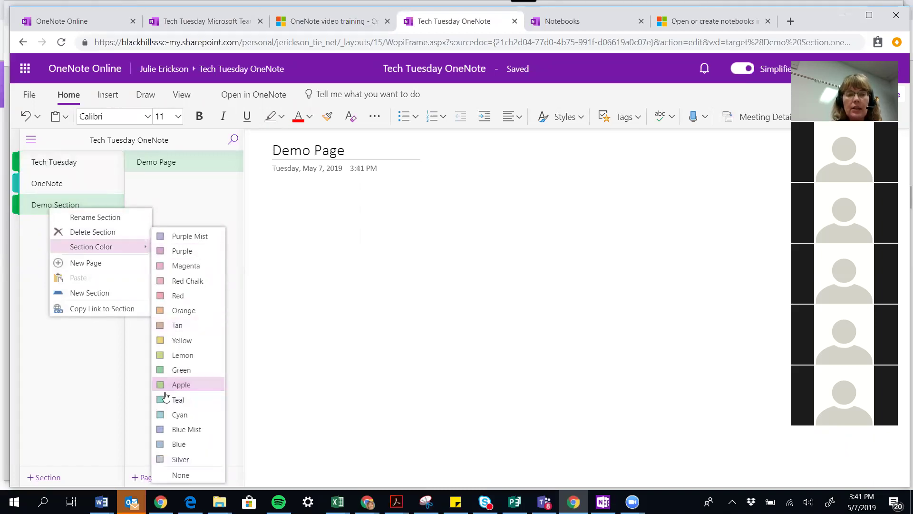
left_click(184, 445)
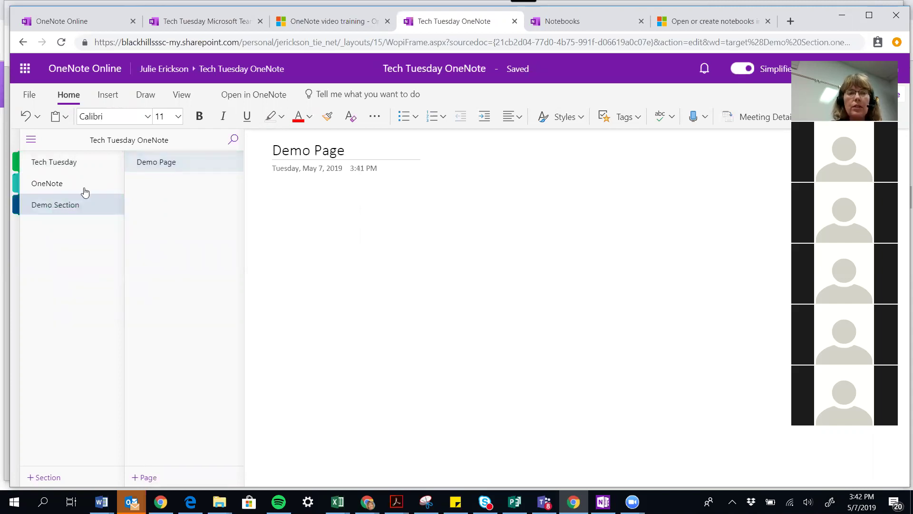
Step: Tag the title of the Resources page in the OneNote section as Remember For Blog
left_click(53, 186)
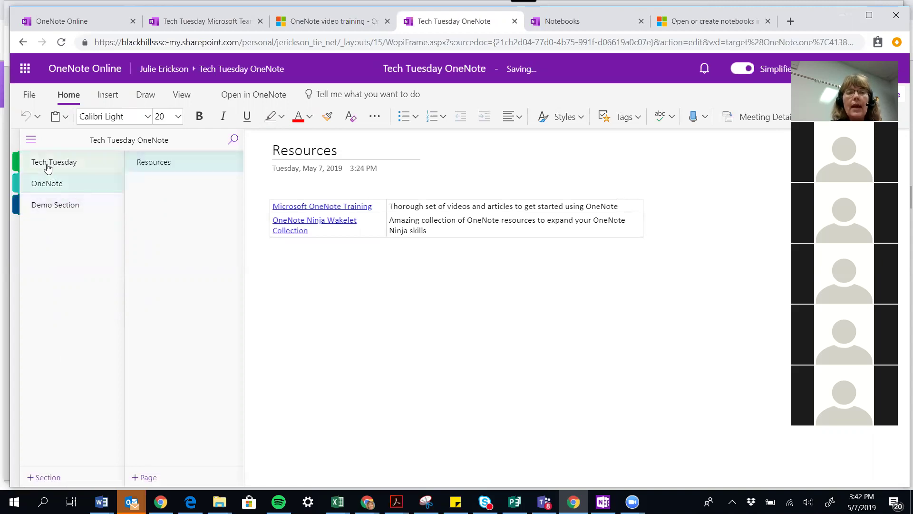
left_click(46, 164)
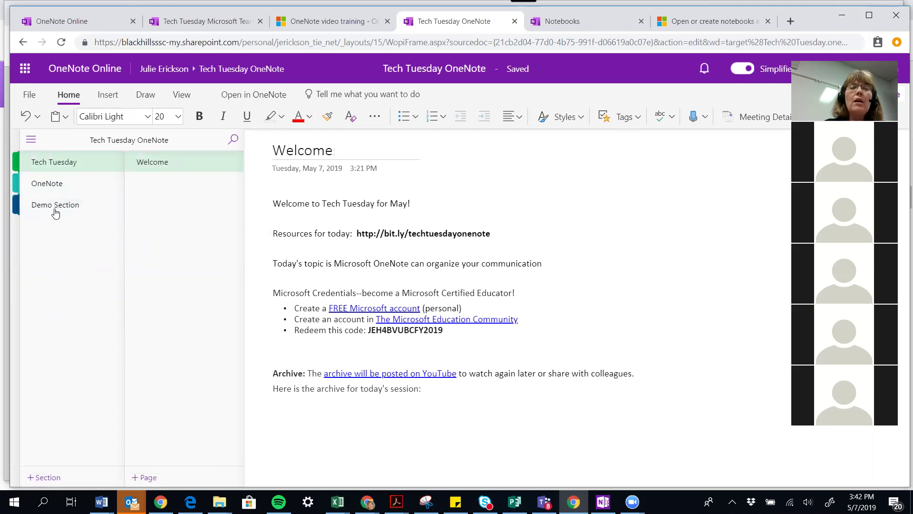
left_click(49, 193)
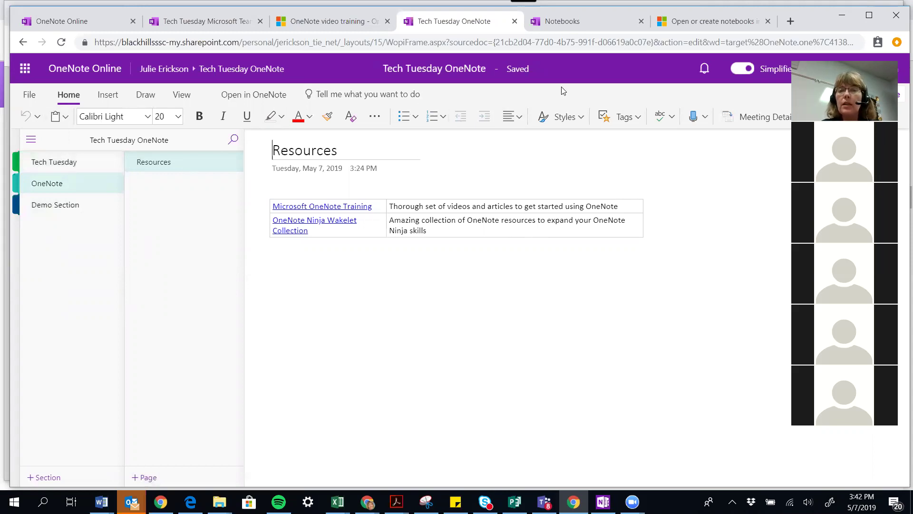
left_click(638, 120)
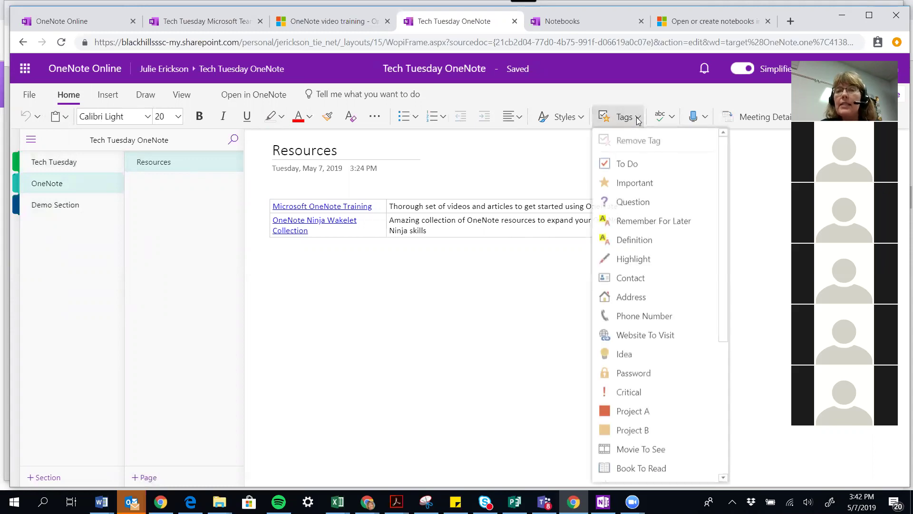
scroll(649, 219, "down", 5)
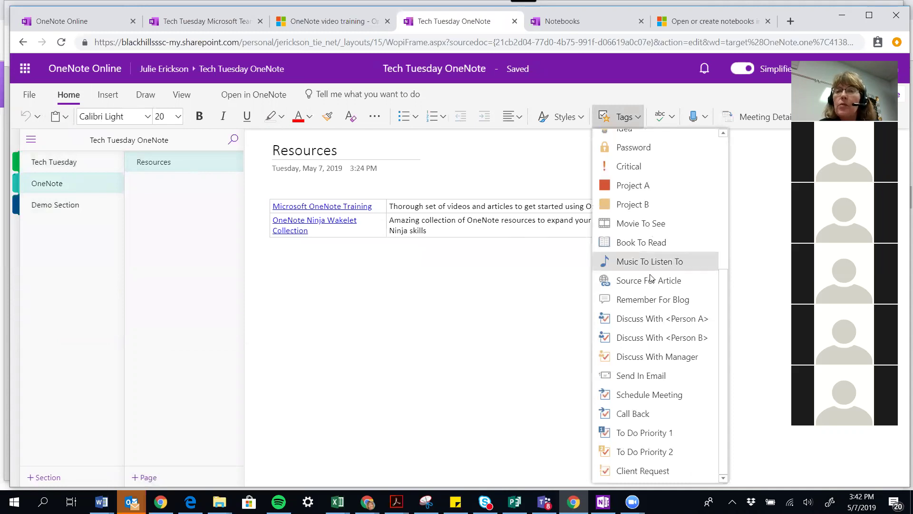
scroll(647, 320, "up", 5)
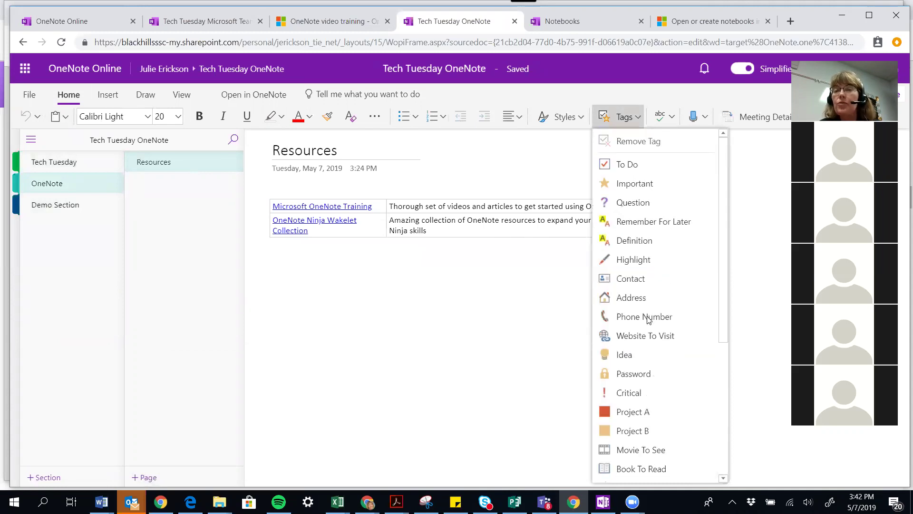
scroll(639, 240, "down", 5)
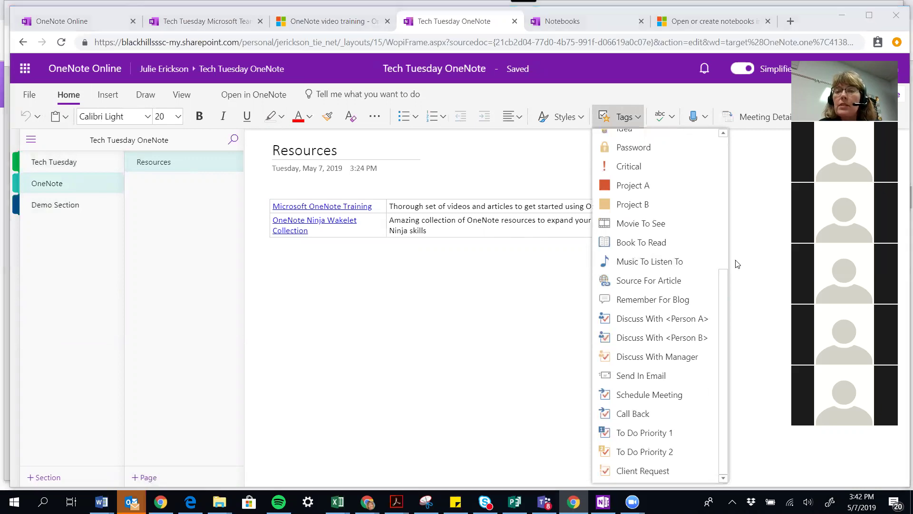
left_click(639, 301)
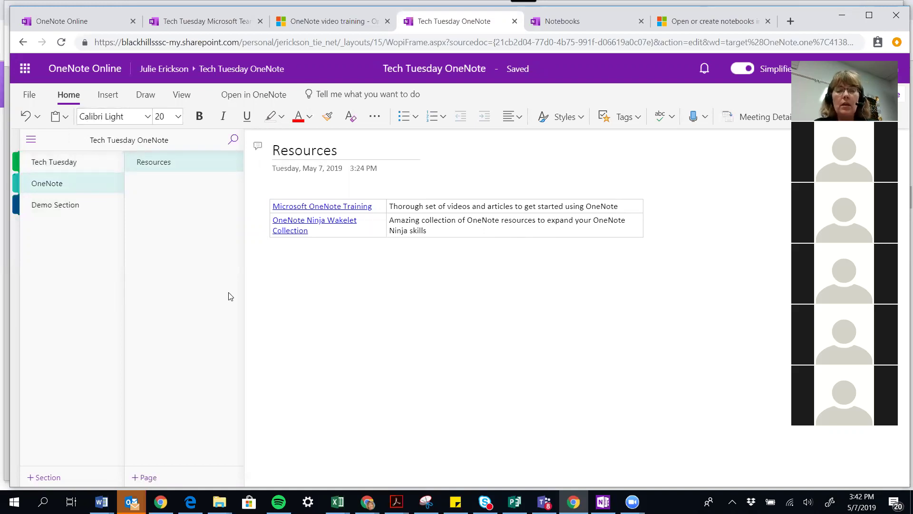
Step: Look at the notebook's search options and remove the Remember For Blog tag from the Resources page title
key("ctrl+f")
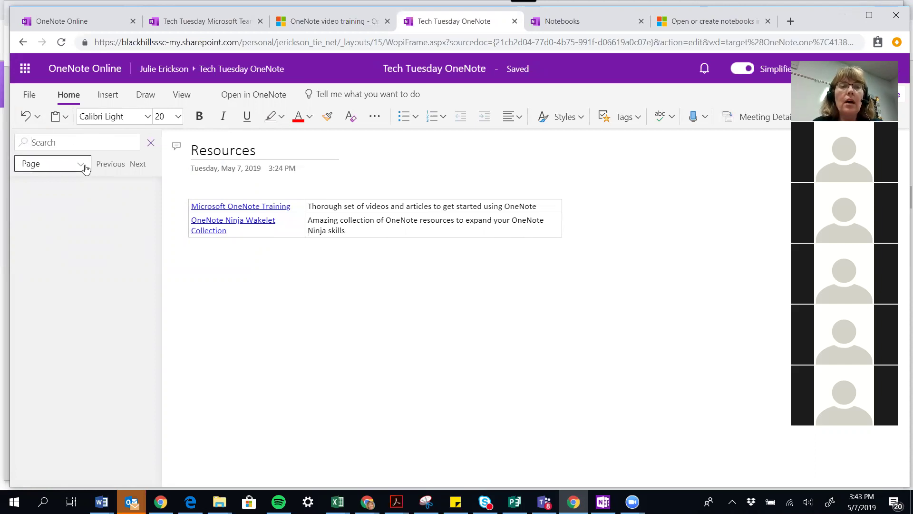
left_click(150, 144)
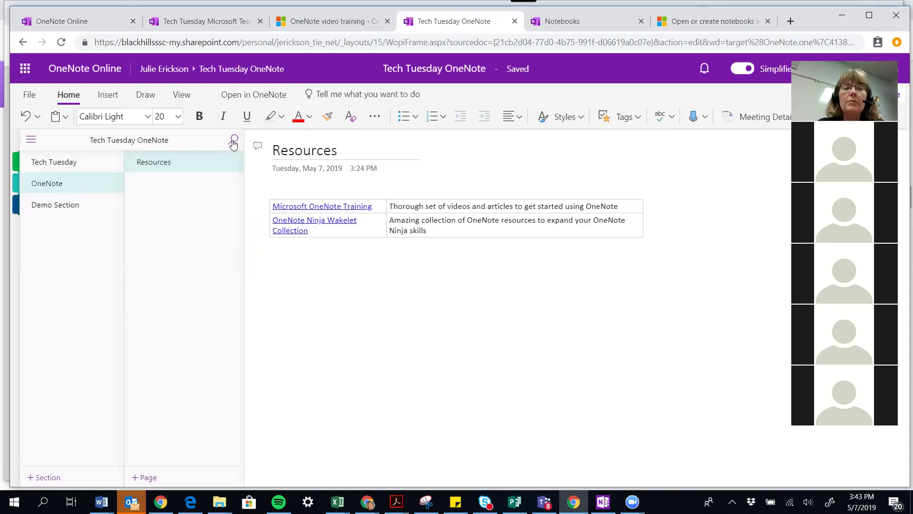
left_click(257, 148)
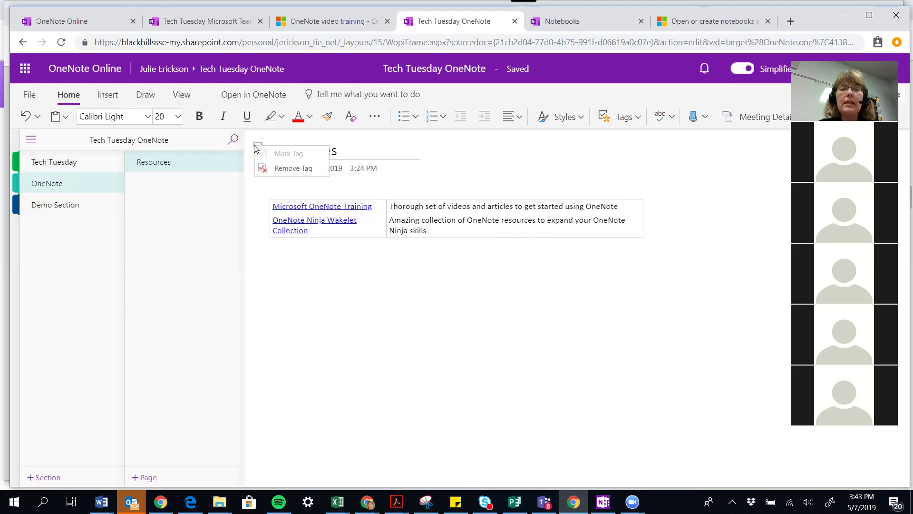
left_click(279, 169)
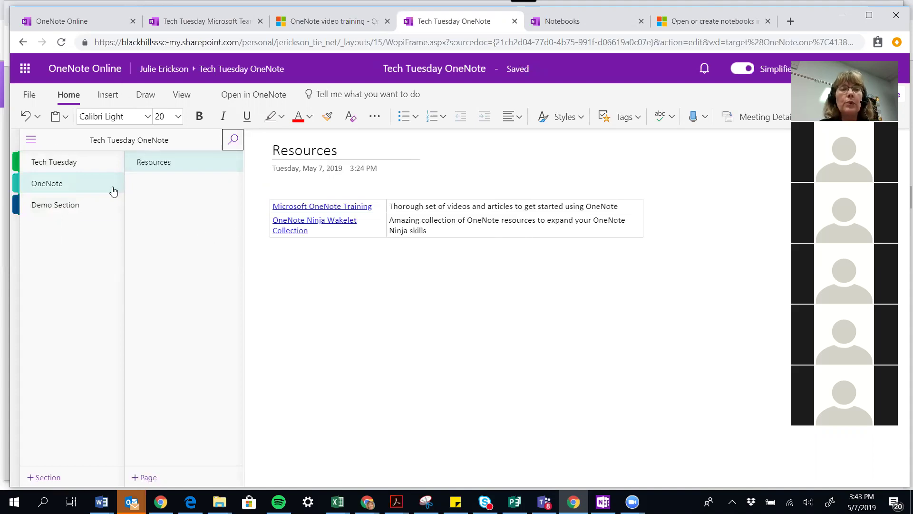
Step: Draw a blue freehand pen line below the table on the Introduction & Tutorials page of the Tech Tuesday Microsoft Teams notebook
left_click(145, 95)
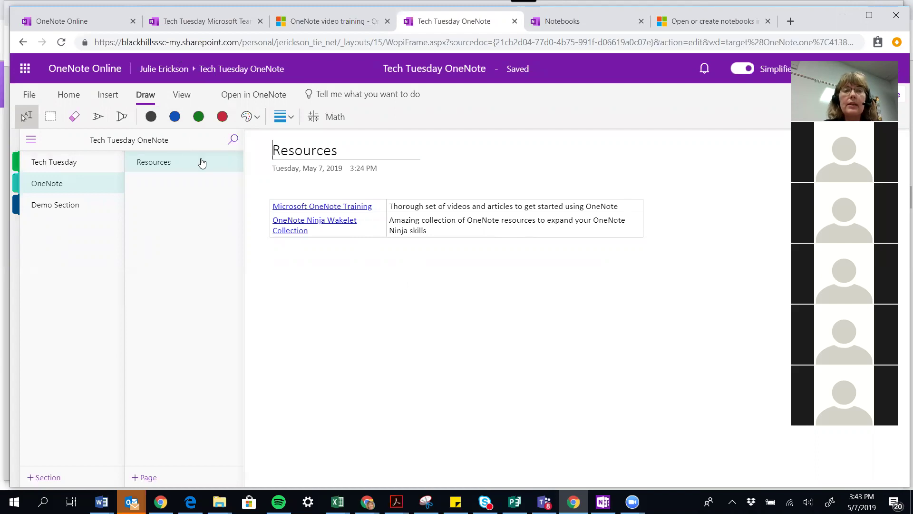
left_click(202, 23)
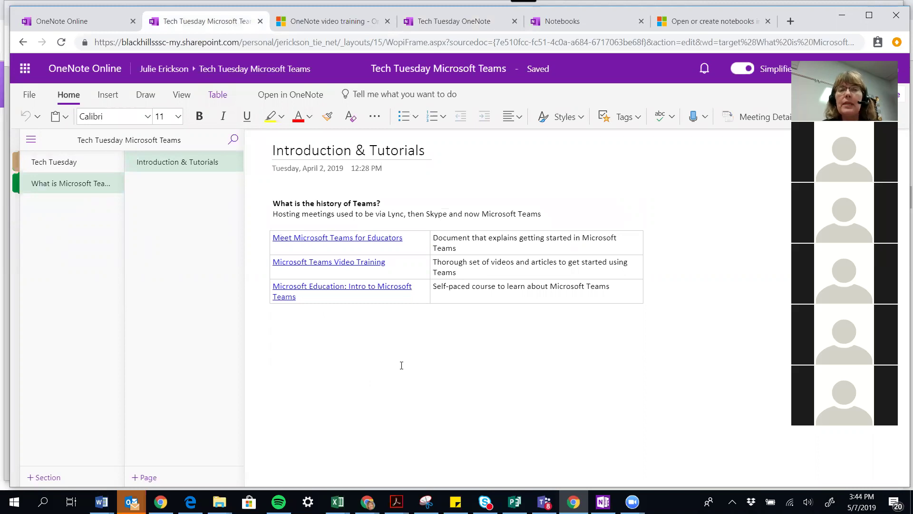
left_click(114, 95)
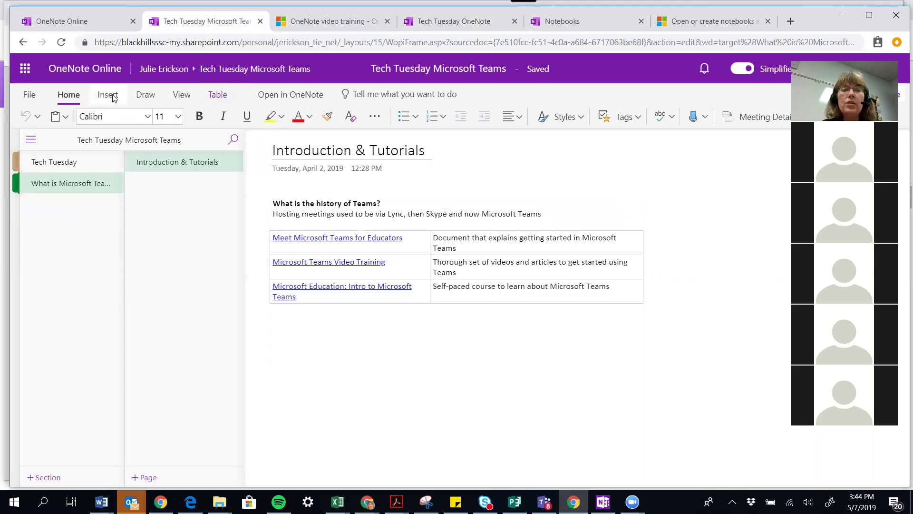
left_click(161, 98)
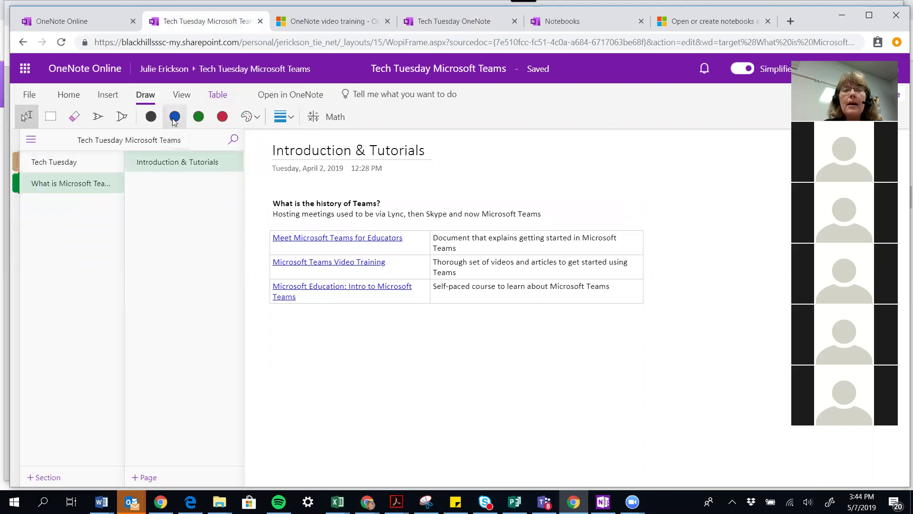
left_click(175, 119)
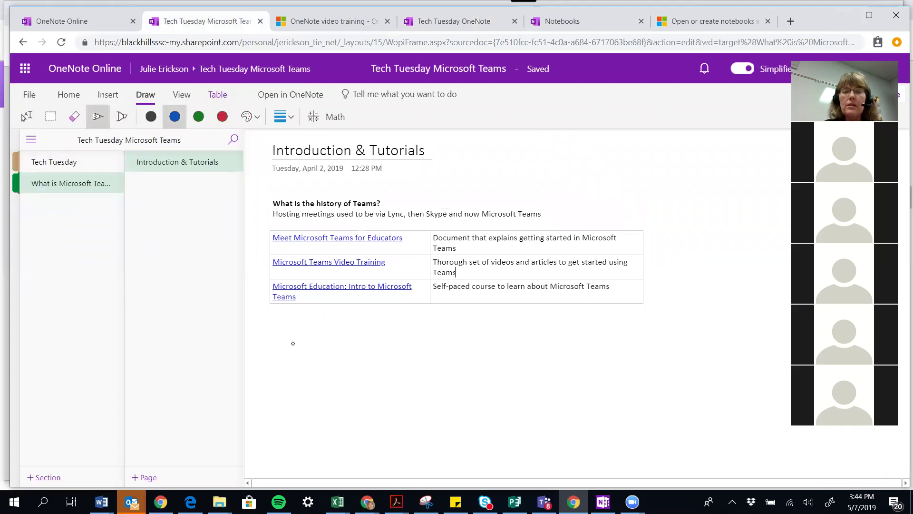
left_click_drag(293, 343, 433, 363)
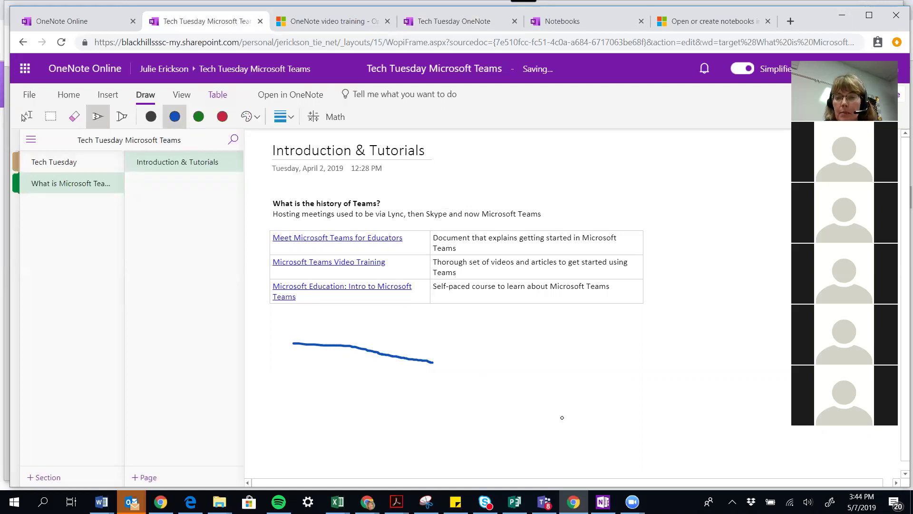
Step: Switch to the OneNote desktop app and open the Introduction & Tutorials page in the What is Microsoft Teams section
mouse_move(603, 502)
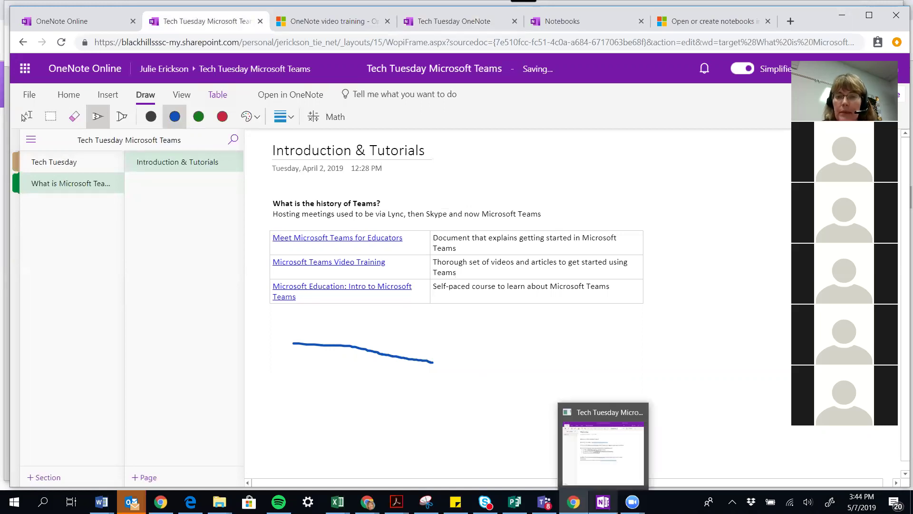
left_click(603, 452)
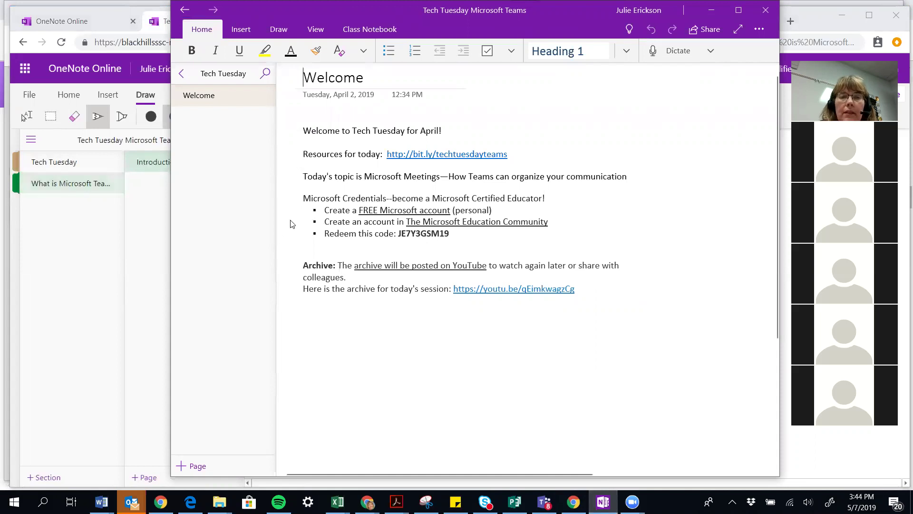
left_click(182, 74)
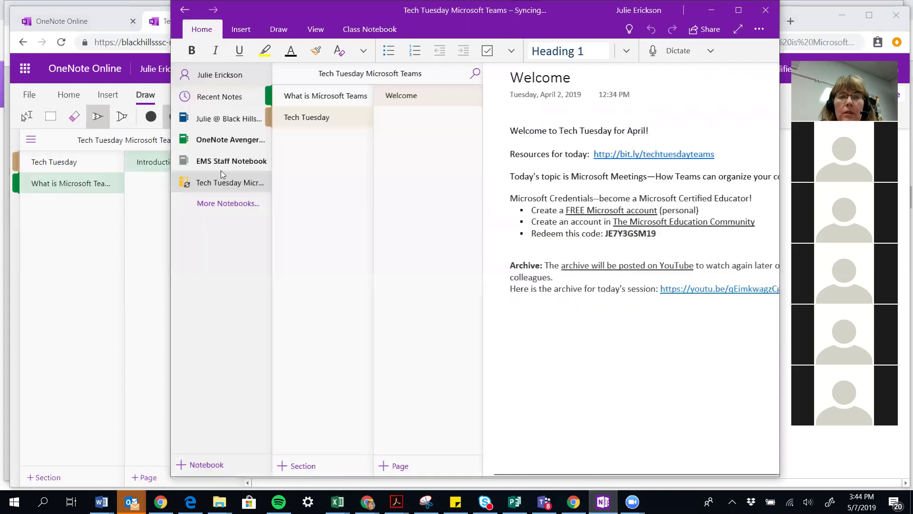
left_click(323, 102)
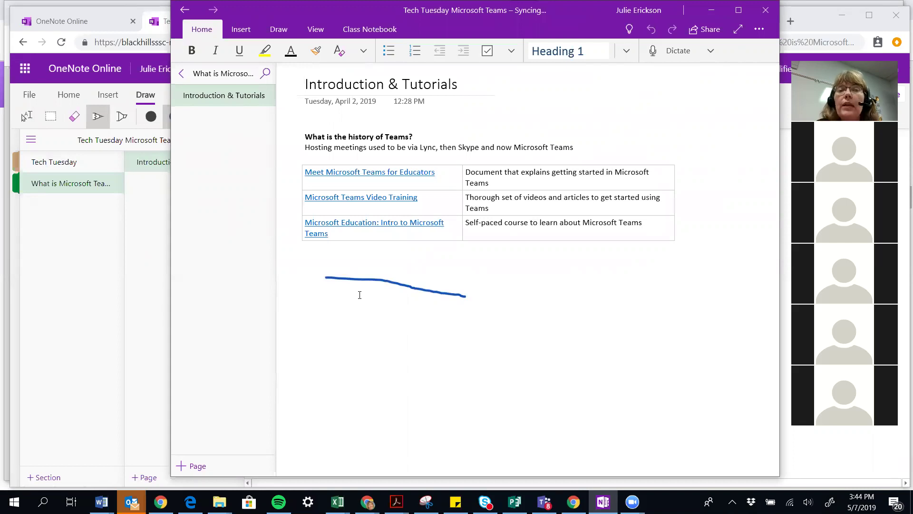
Step: Highlight in yellow the Meet Microsoft Teams for Educators link, the video training description and the Microsoft Education link in the table
left_click(281, 31)
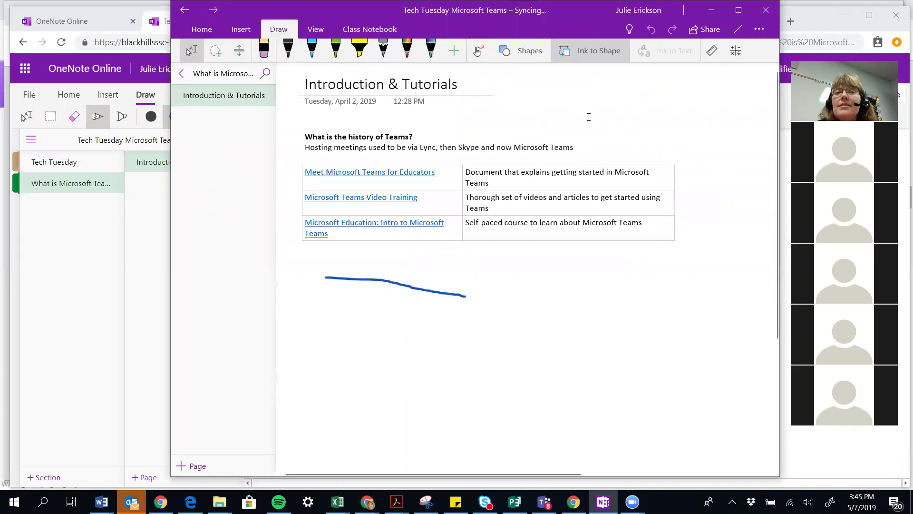
left_click(478, 54)
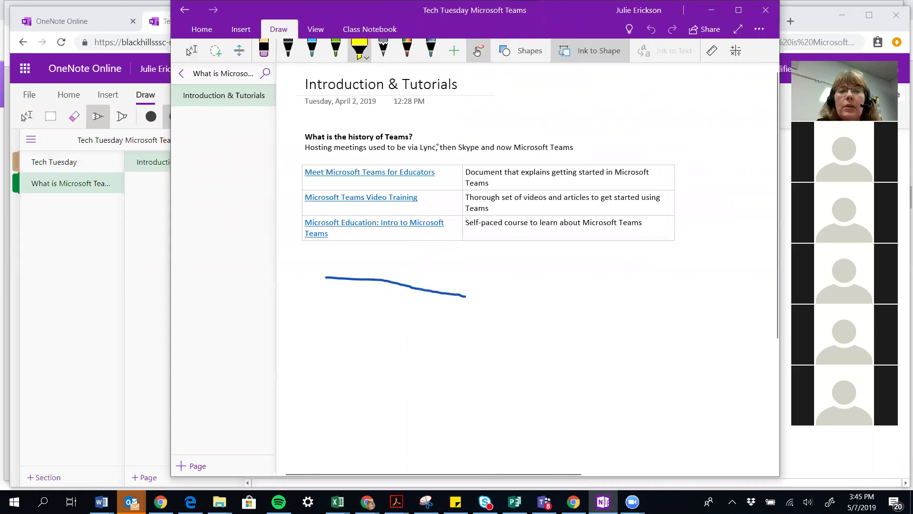
left_click_drag(315, 174, 448, 174)
left_click_drag(466, 199, 661, 199)
mouse_move(307, 228)
left_mouse_down()
mouse_move(453, 223)
mouse_move(425, 232)
left_mouse_up()
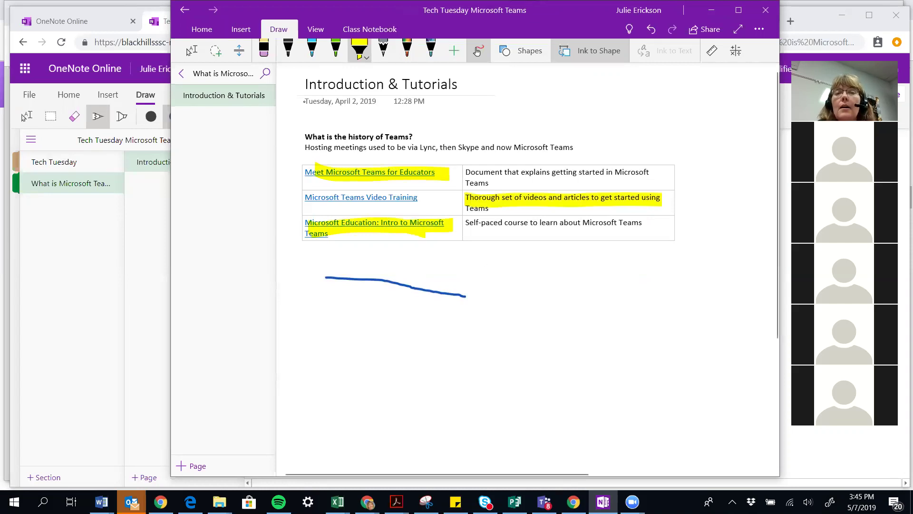
left_click(190, 51)
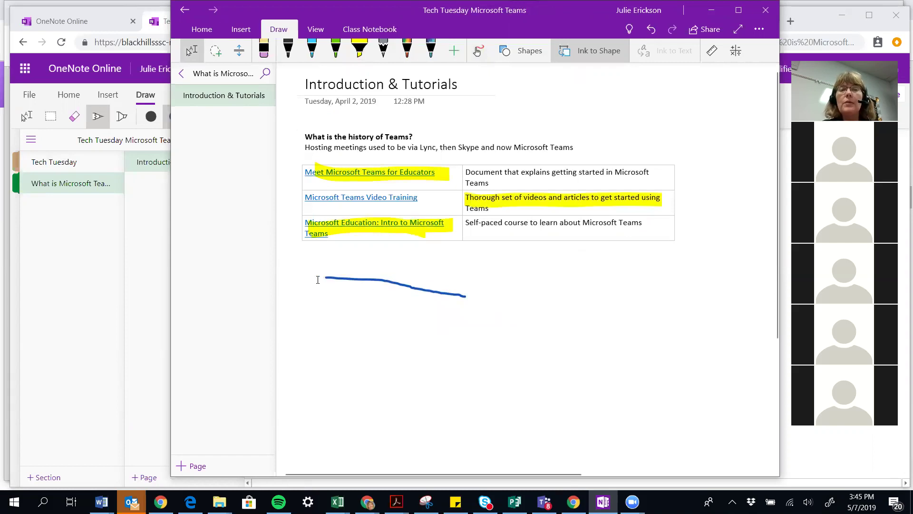
Step: In the browser's Tech Tuesday OneNote notebook, insert a file printout of tech flyer summer19.pdf below the table on the Resources page
left_click(152, 289)
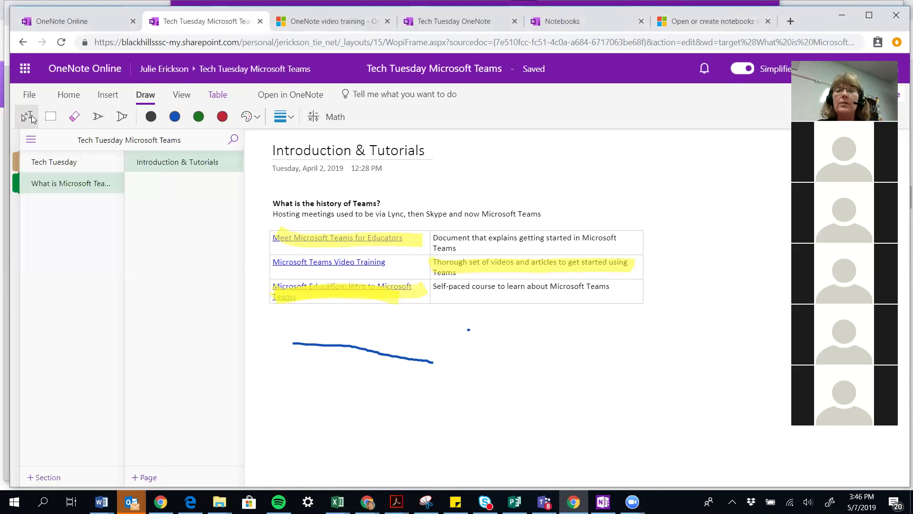
left_click(440, 29)
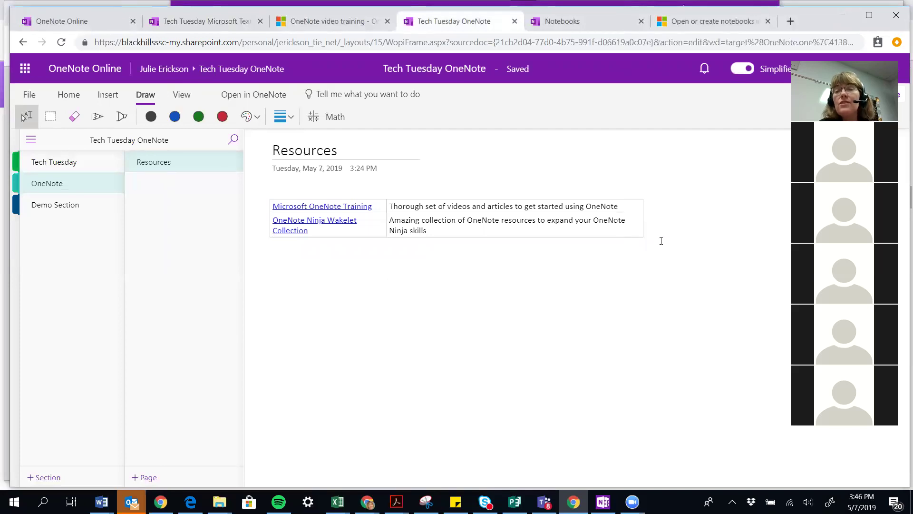
key("Return")
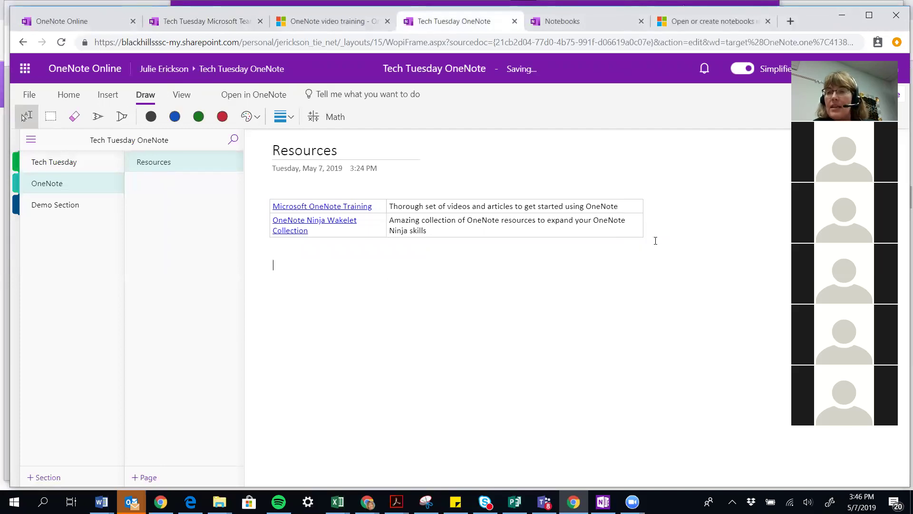
left_click(108, 97)
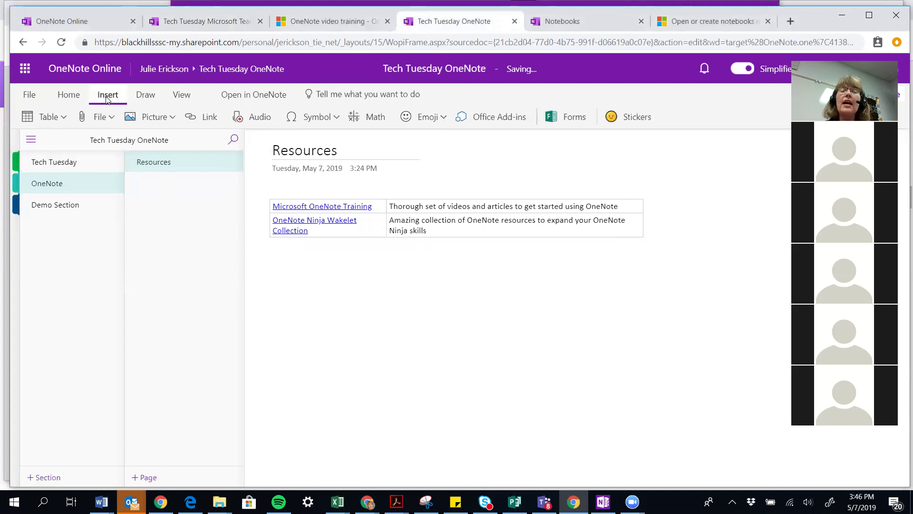
left_click(111, 125)
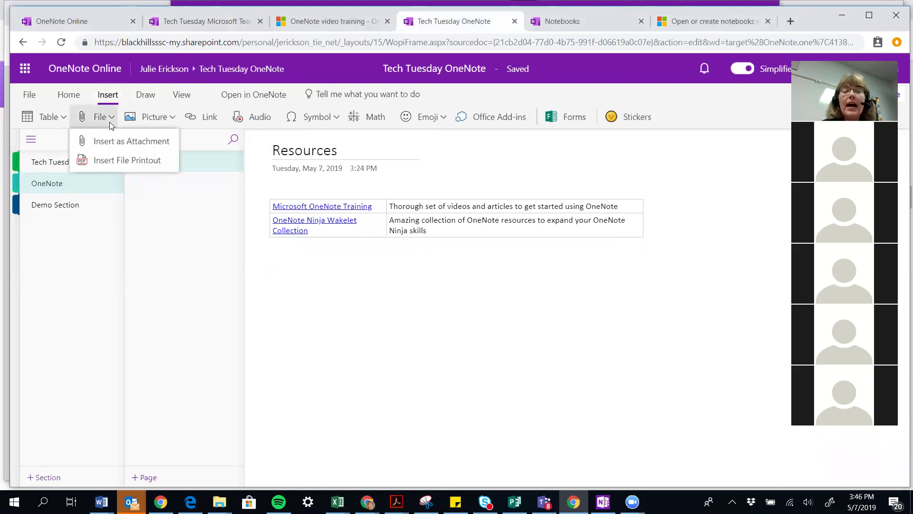
left_click(118, 160)
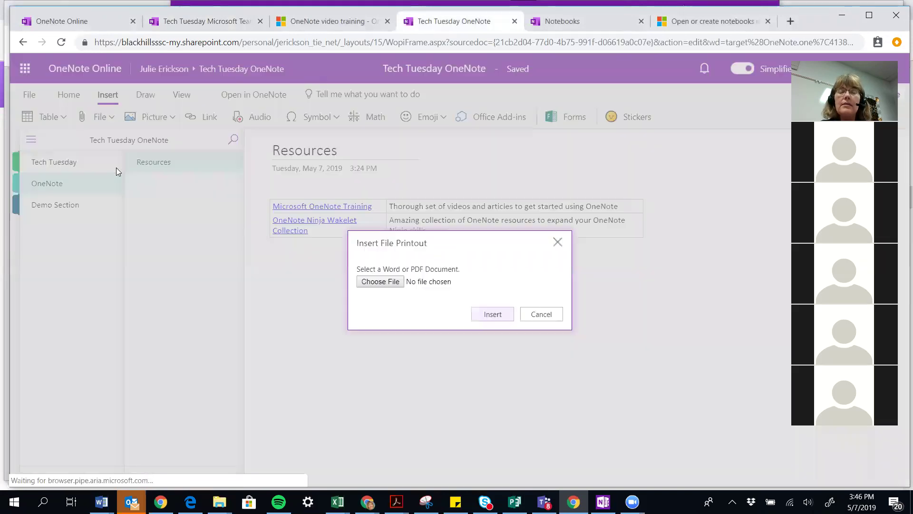
left_click(382, 281)
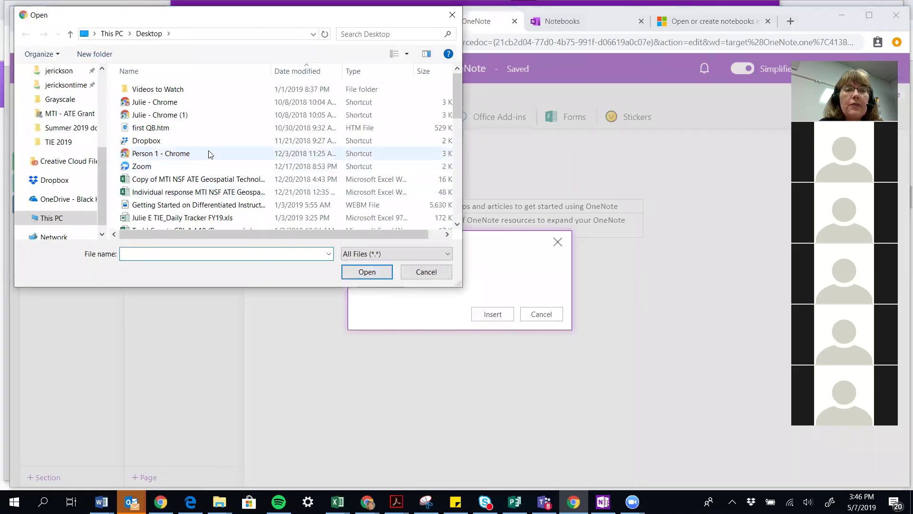
scroll(193, 151, "down", 2)
scroll(193, 151, "down", 4)
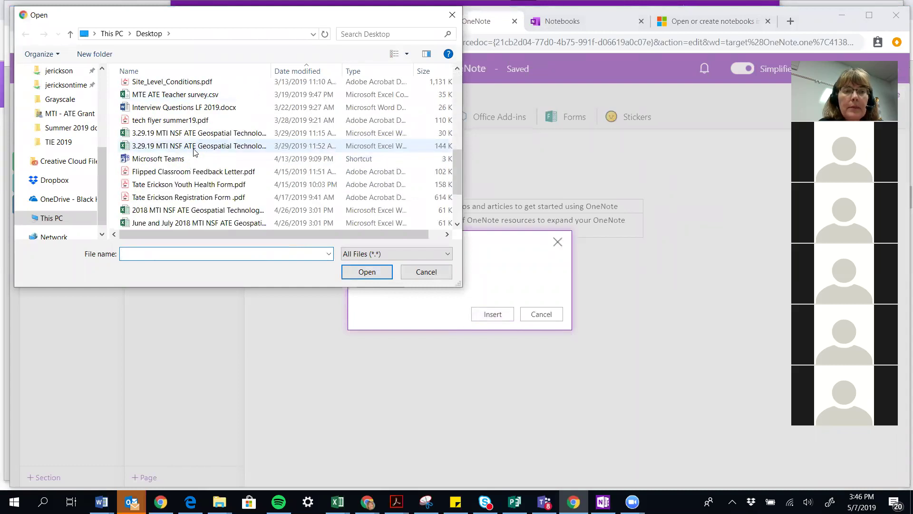
left_click(183, 122)
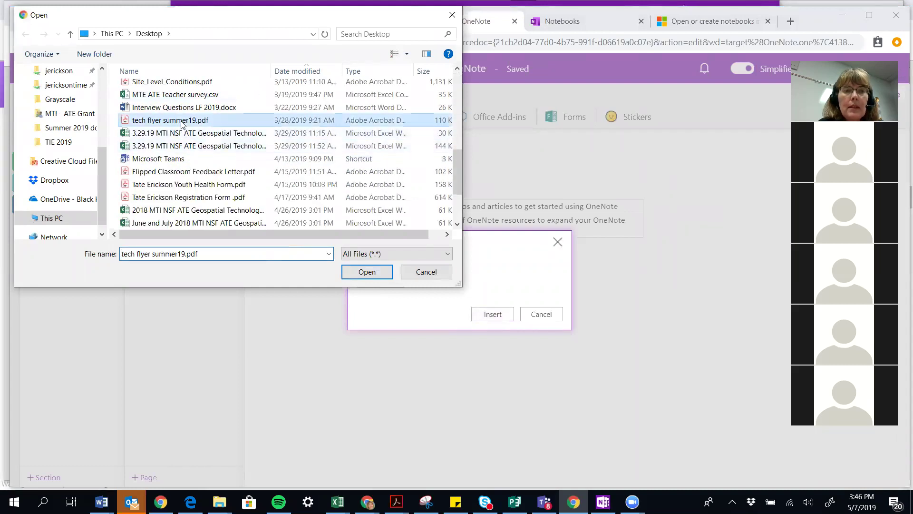
left_click(367, 272)
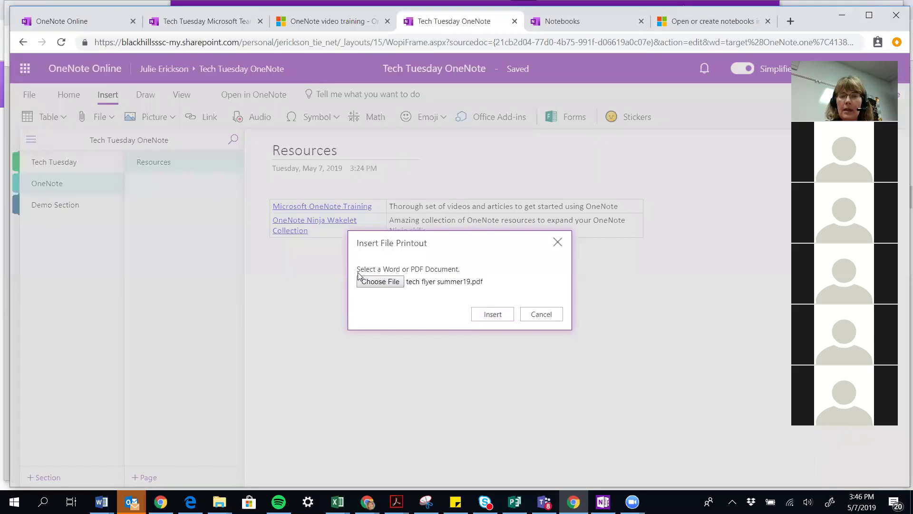
left_click(490, 315)
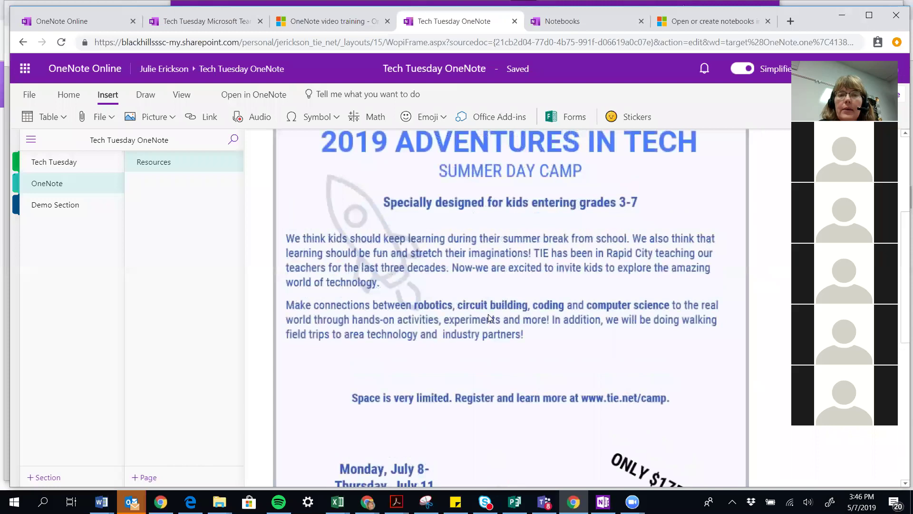
Step: Highlight in yellow the flyer's opening sentence about summer break, the "Space is very limited" line and the "ONLY $175!" text
left_click(293, 205)
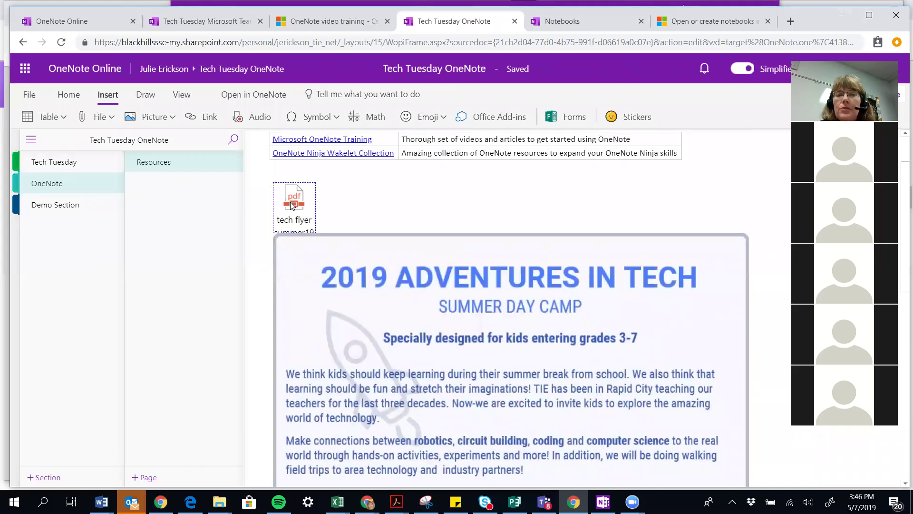
left_click(292, 206)
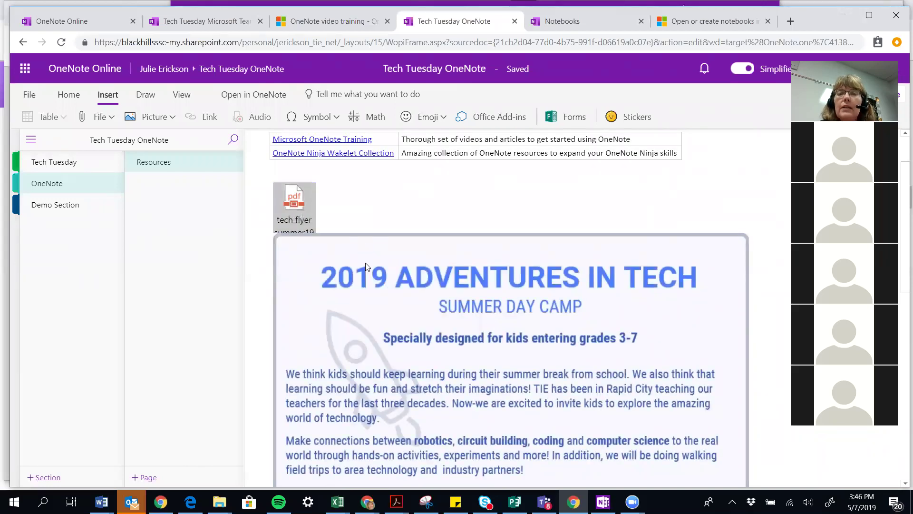
scroll(366, 266, "down", 6)
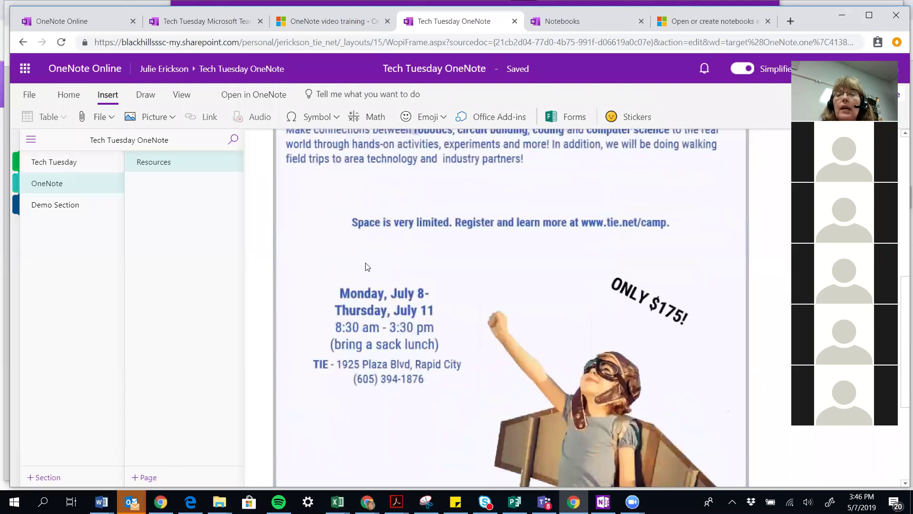
scroll(367, 266, "down", 2)
scroll(367, 267, "up", 5)
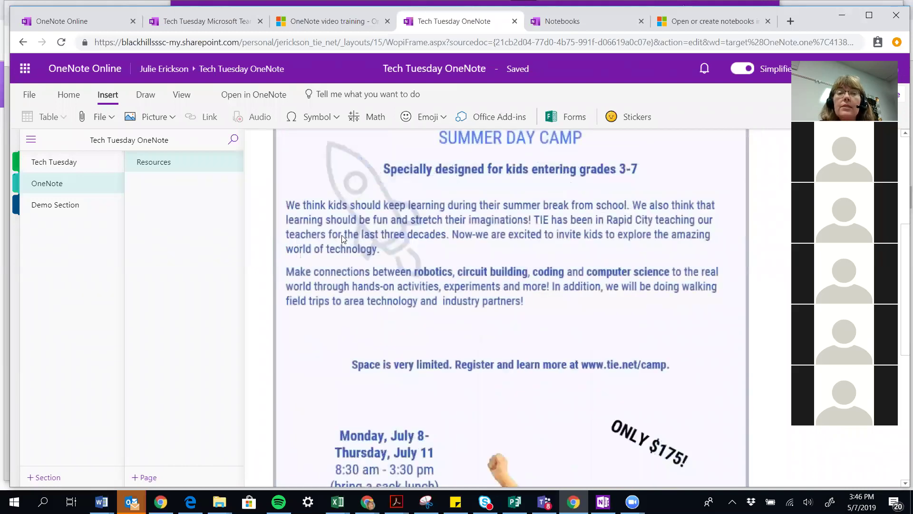
left_click(146, 98)
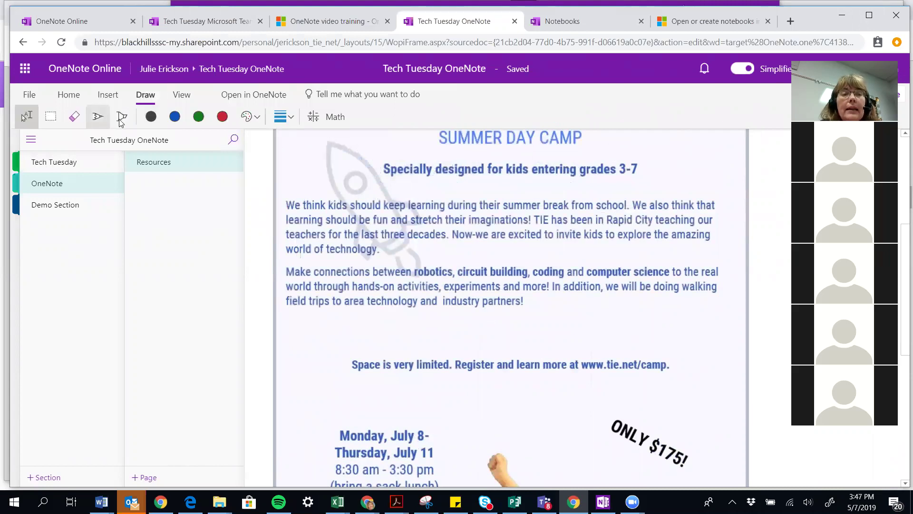
left_click(122, 119)
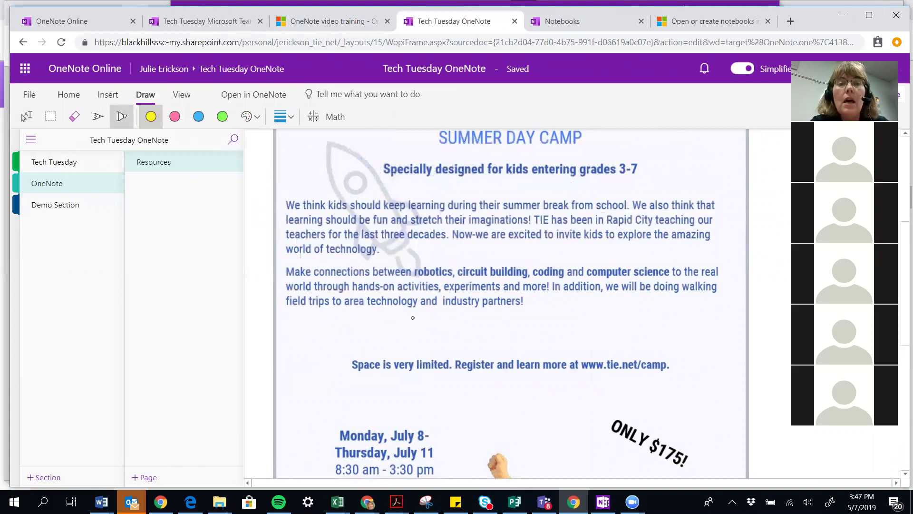
left_click_drag(287, 206, 631, 206)
left_click_drag(349, 361, 672, 362)
mouse_move(604, 409)
left_mouse_down()
mouse_move(618, 430)
mouse_move(685, 460)
left_mouse_up()
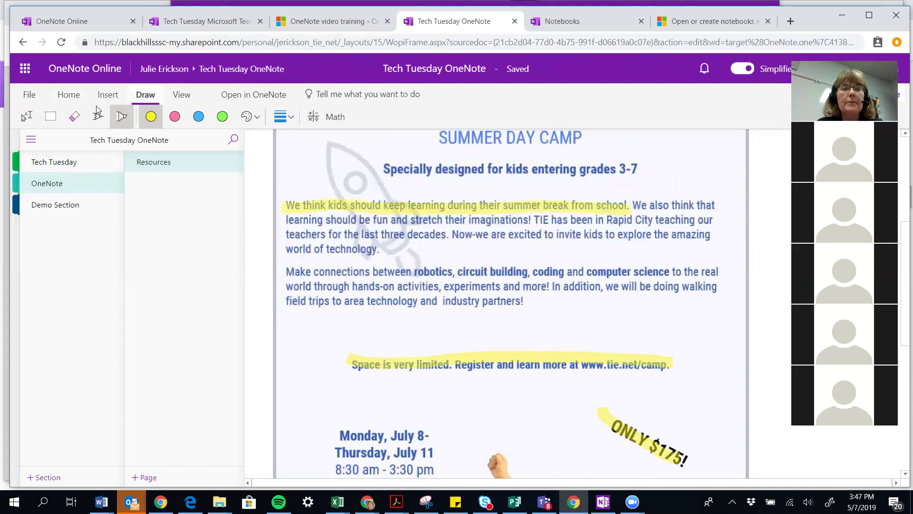
left_click(66, 100)
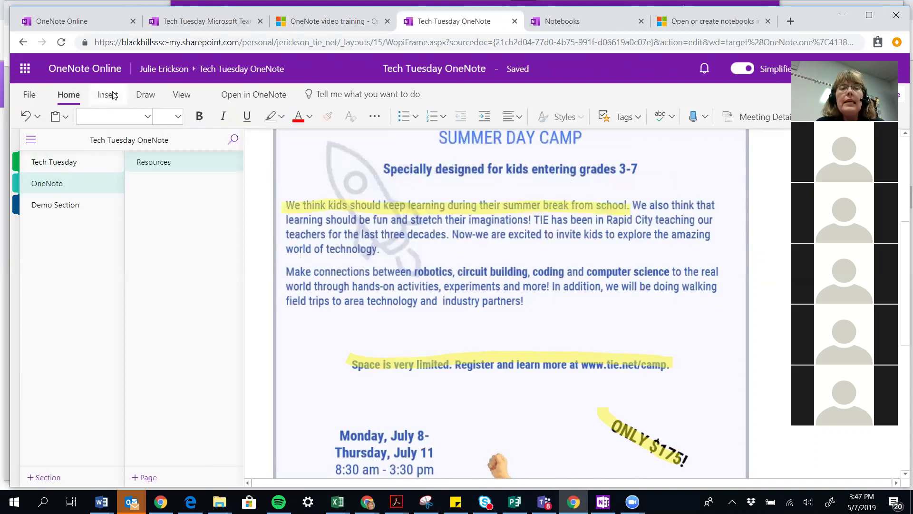
left_click(114, 95)
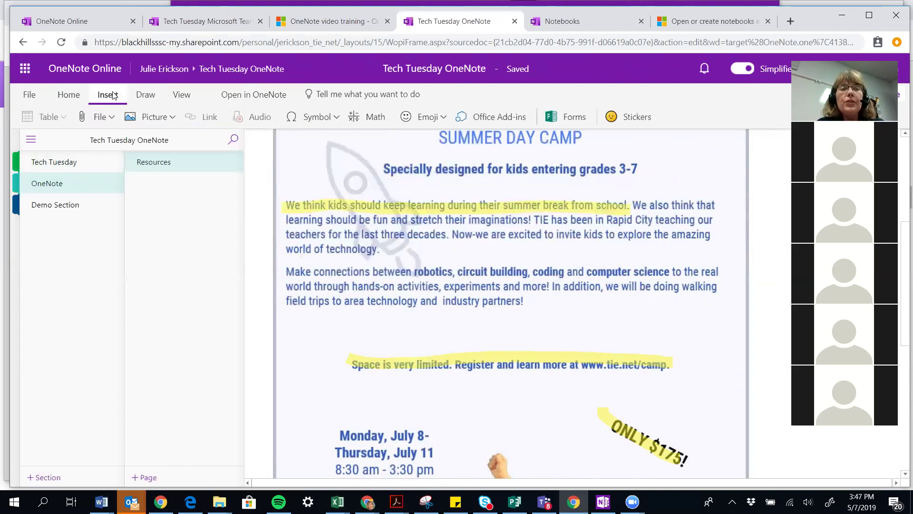
left_click(100, 119)
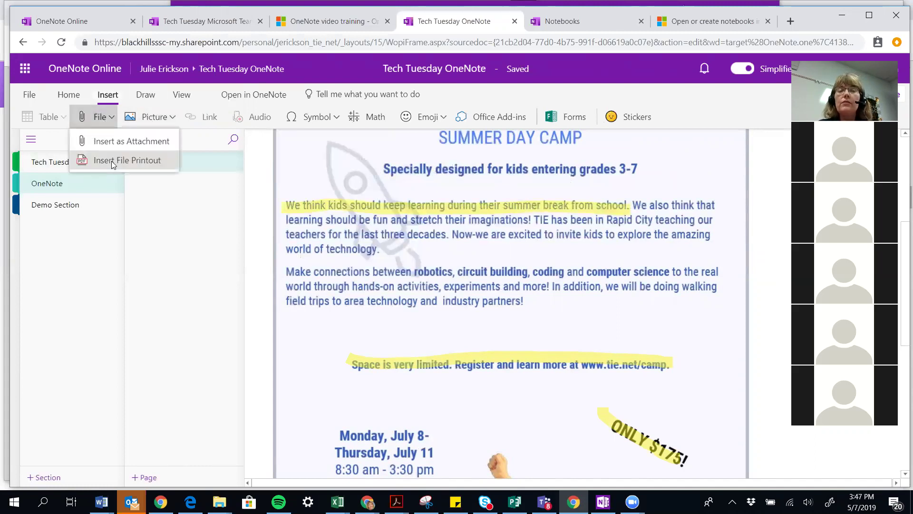
left_click(80, 97)
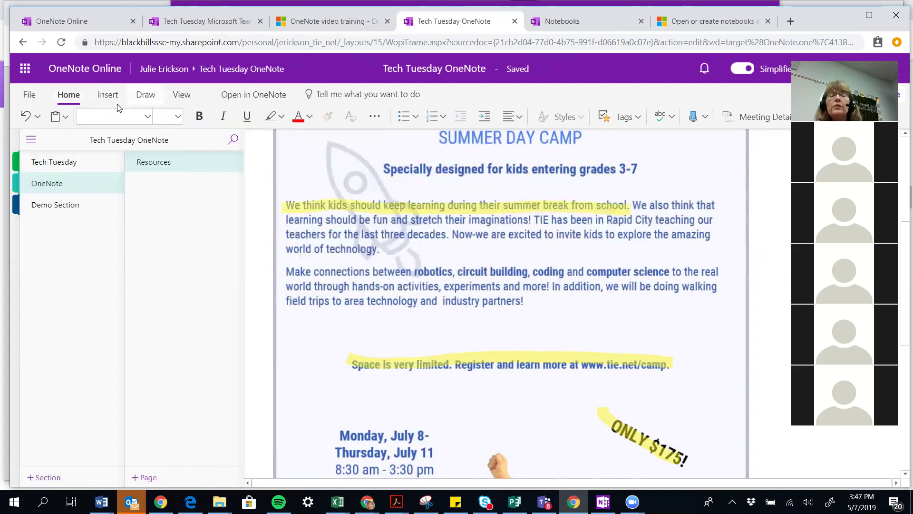
left_click(100, 96)
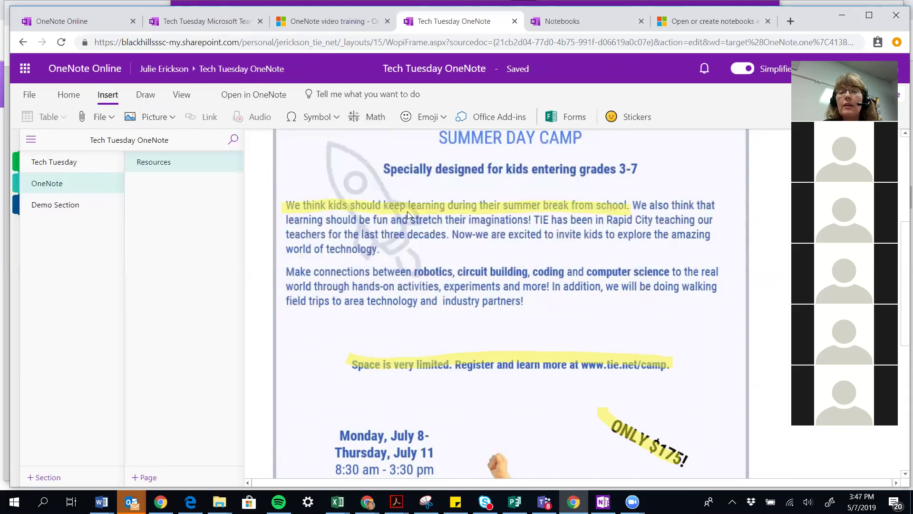
Step: On the Demo Page of the Demo Section, change from the highlighter to text selection mode and start the Math tool
left_click(65, 208)
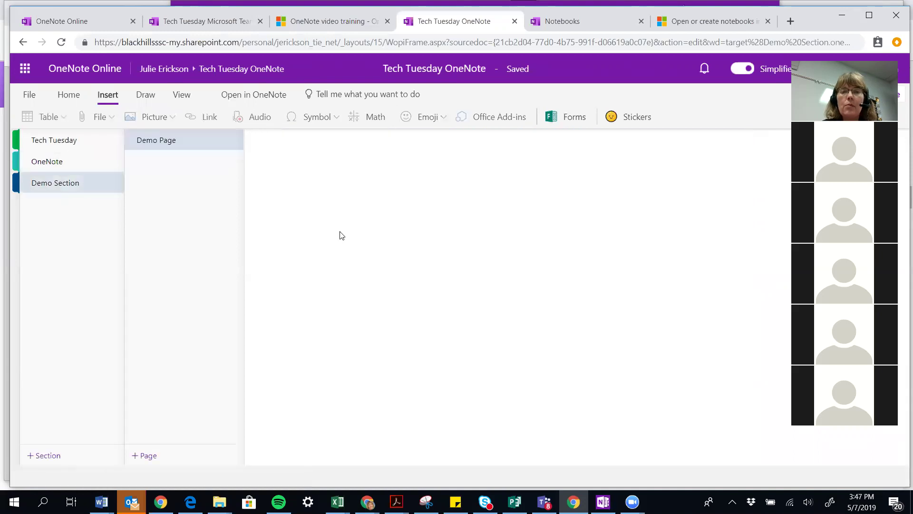
left_click(291, 199)
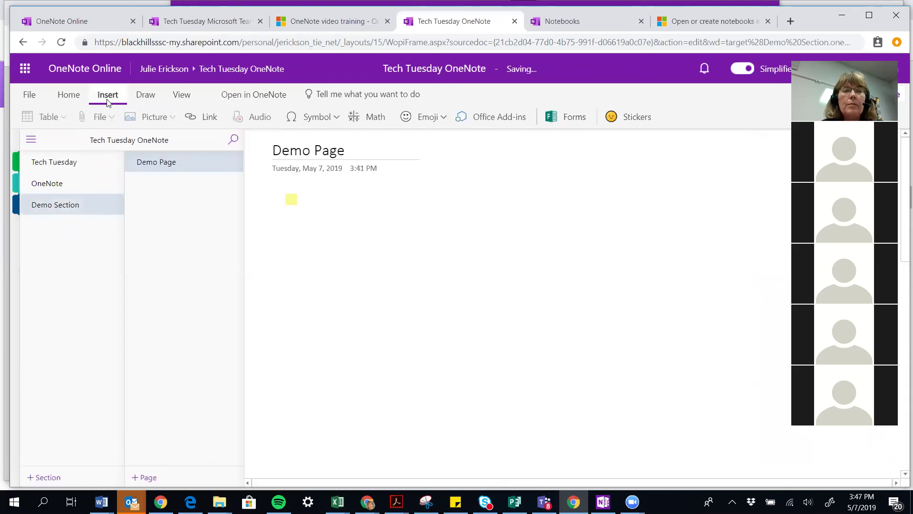
left_click(145, 95)
left_click(27, 117)
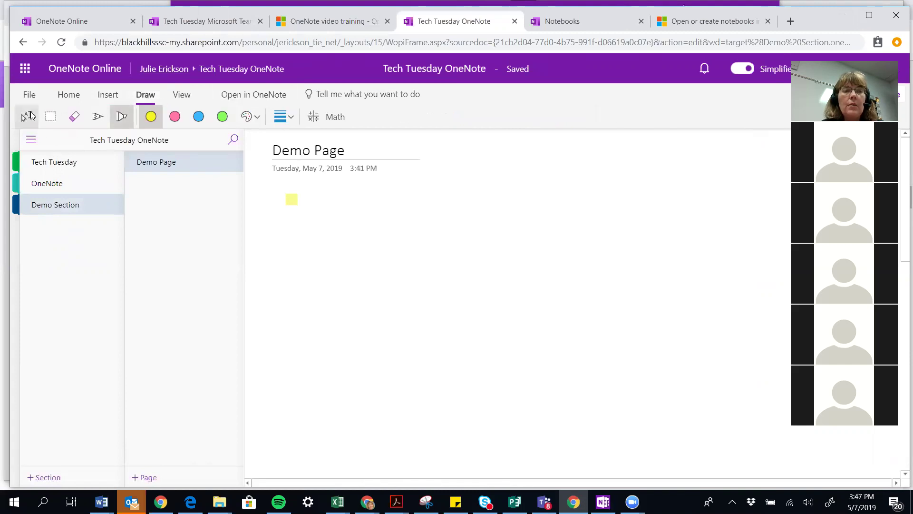
left_click(106, 98)
left_click(364, 121)
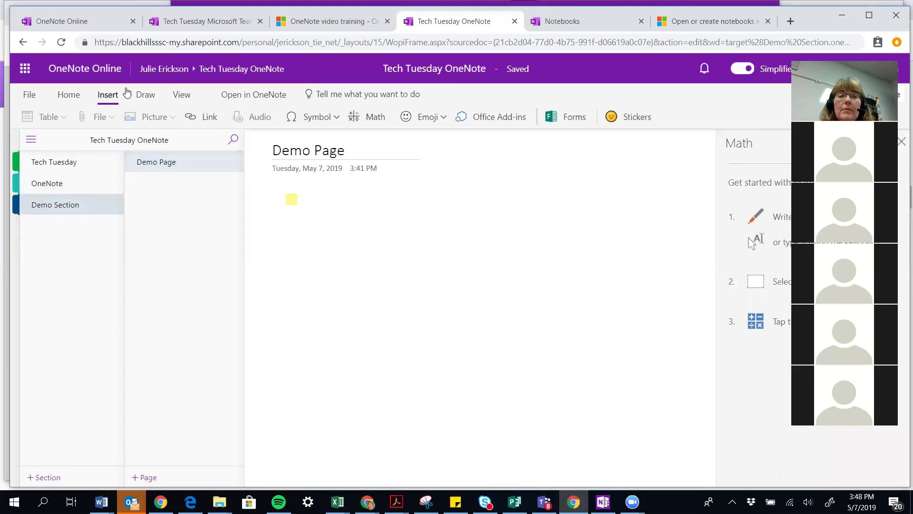
Step: Handwrite the equation 2 + 2 = x in black pen ink below the Demo Page title
left_click(147, 97)
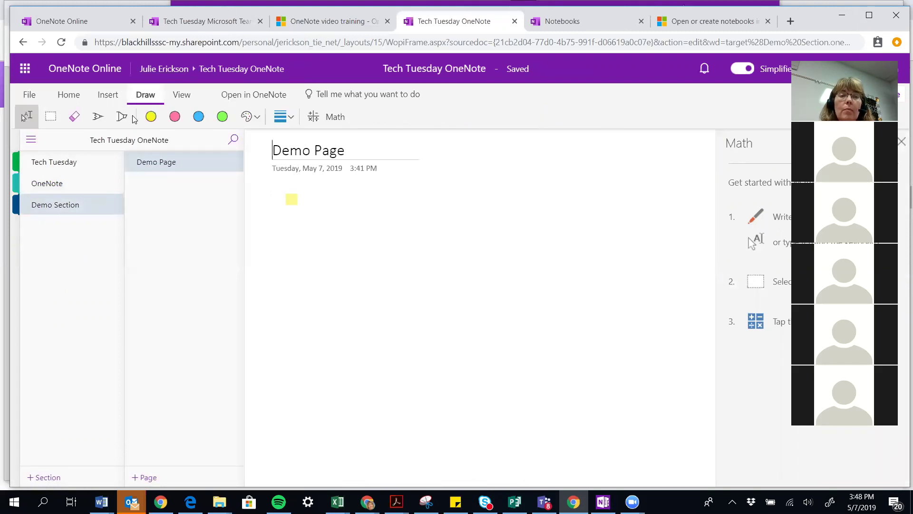
left_click(96, 120)
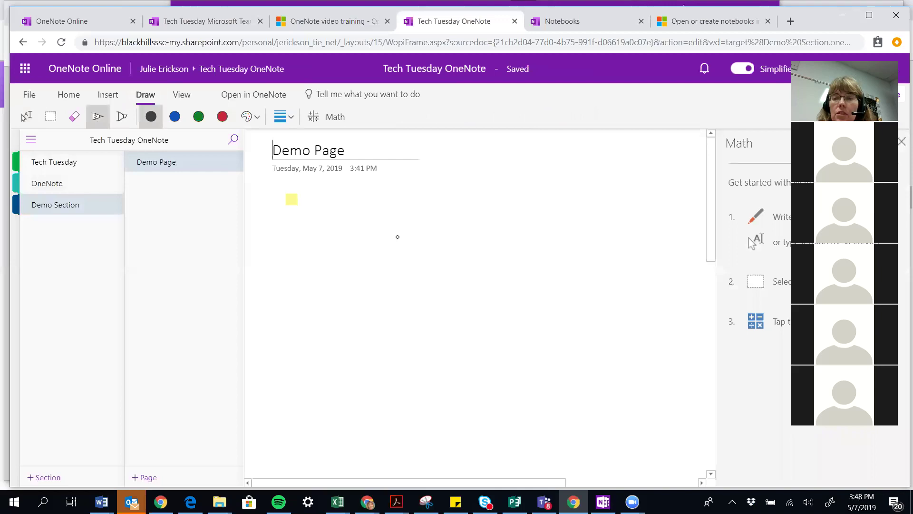
mouse_move(310, 231)
left_mouse_down()
mouse_move(335, 238)
mouse_move(326, 278)
mouse_move(342, 265)
mouse_move(364, 276)
left_mouse_up()
mouse_move(382, 241)
left_mouse_down()
mouse_move(391, 280)
mouse_move(405, 261)
left_mouse_up()
mouse_move(409, 227)
left_mouse_down()
mouse_move(453, 233)
mouse_move(470, 284)
left_mouse_up()
mouse_move(476, 250)
left_mouse_down()
mouse_move(502, 246)
mouse_move(510, 263)
left_mouse_up()
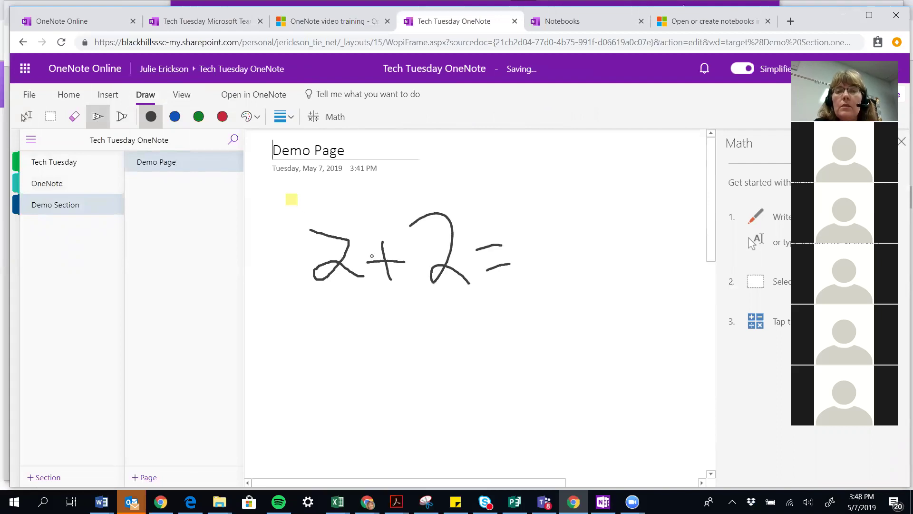
mouse_move(553, 223)
left_mouse_down()
mouse_move(532, 259)
mouse_move(554, 266)
left_mouse_up()
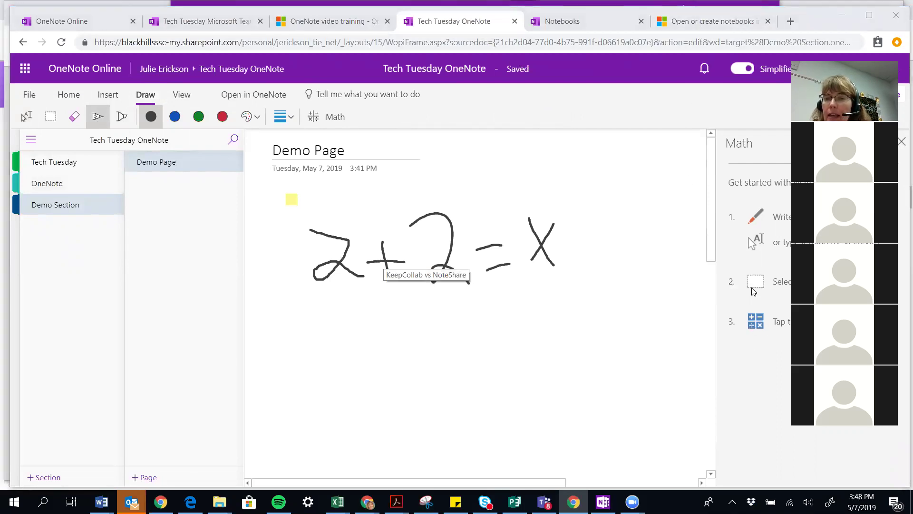
Step: Lasso-select the whole handwritten equation for recognition by the Math tool and maximize the browser window
left_click(50, 117)
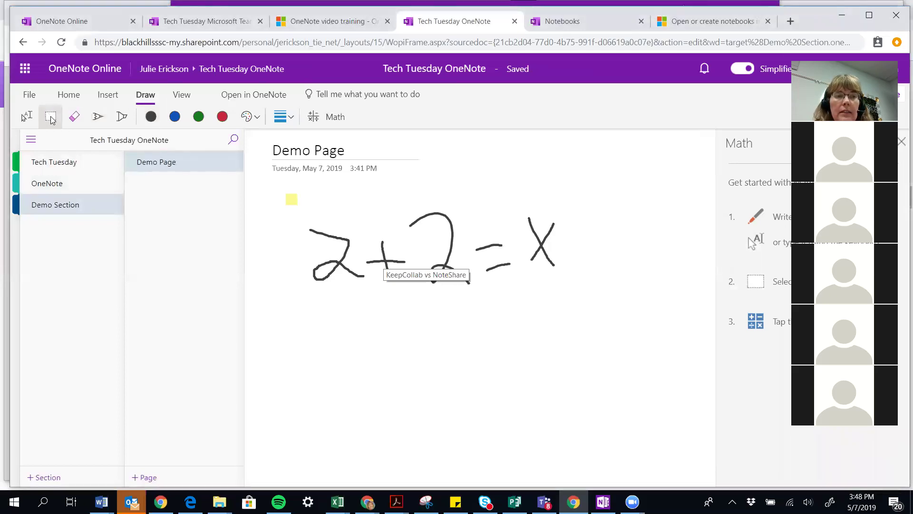
mouse_move(269, 201)
left_mouse_down()
mouse_move(395, 281)
mouse_move(473, 314)
left_mouse_up()
left_click_drag(599, 321, 619, 309)
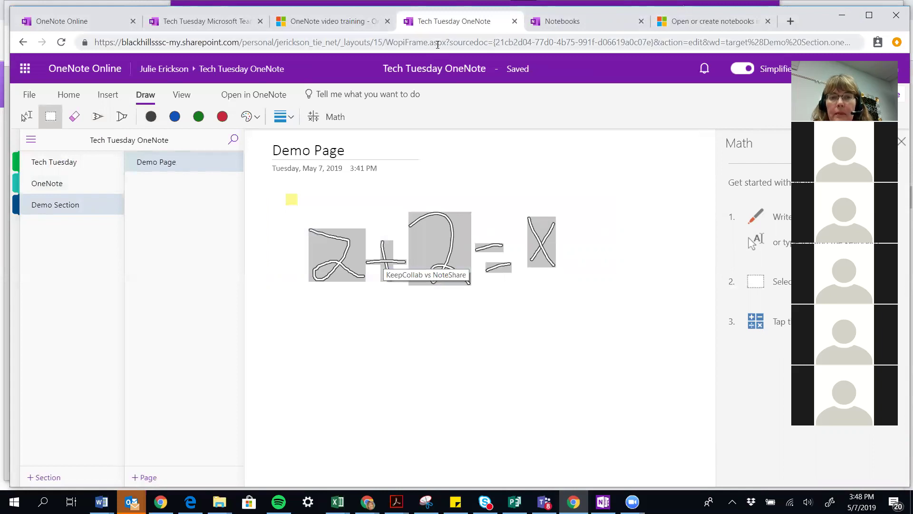
left_click(316, 119)
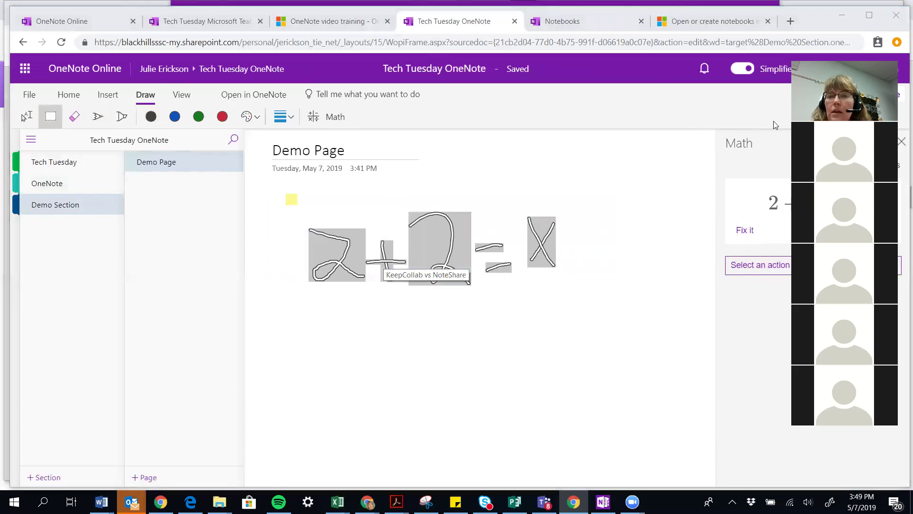
left_click_drag(400, 21, 265, 24)
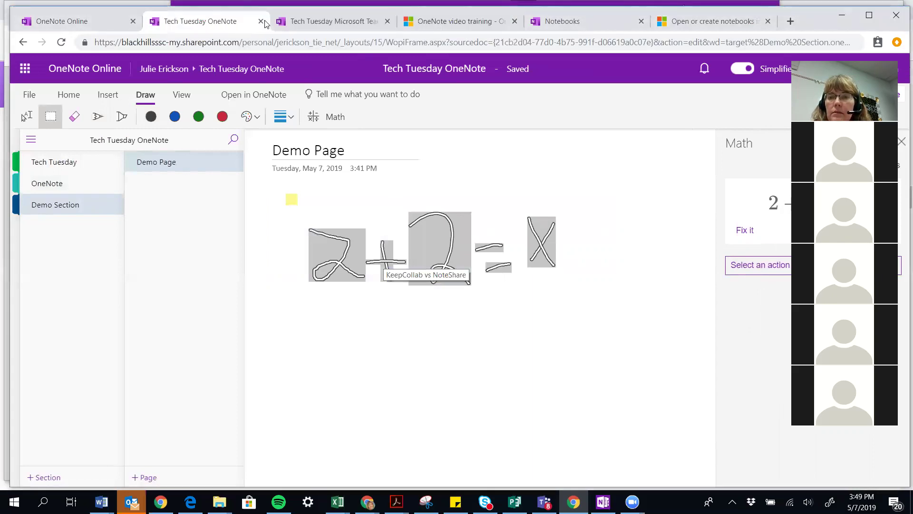
left_click(870, 16)
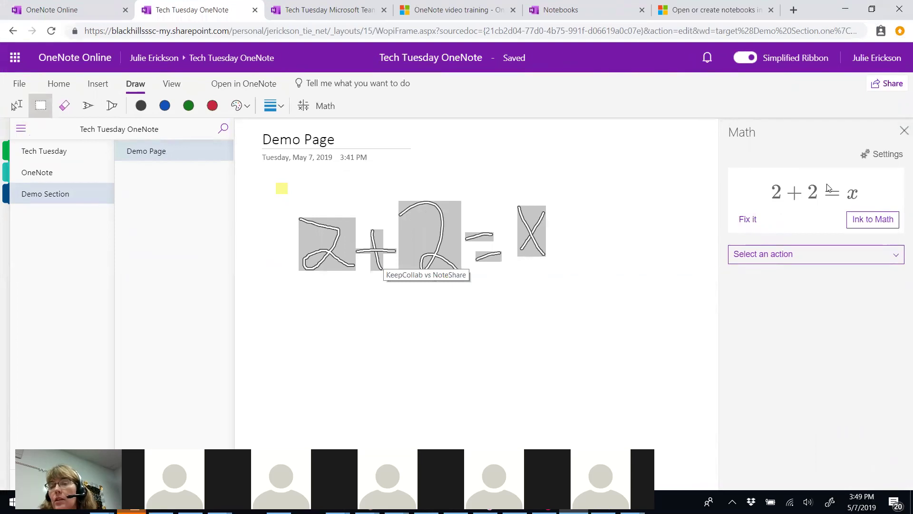
Step: Try the Math actions Solve for x and Graph Both Sides in 2D on the equation, and close the Math tool
left_click(896, 260)
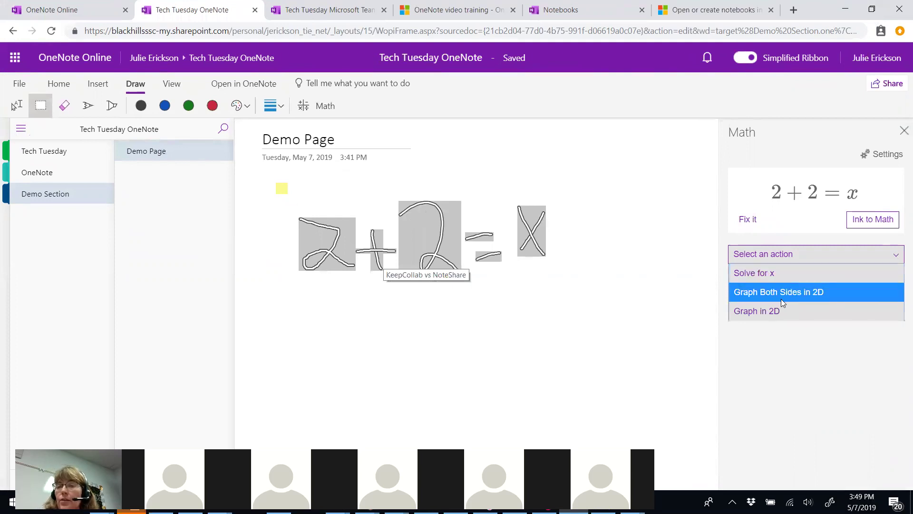
left_click(766, 273)
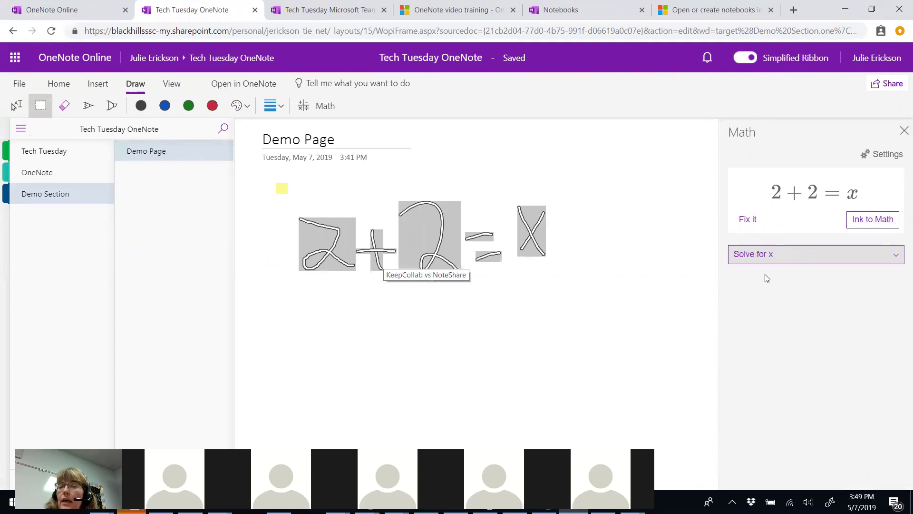
left_click(897, 259)
left_click(781, 294)
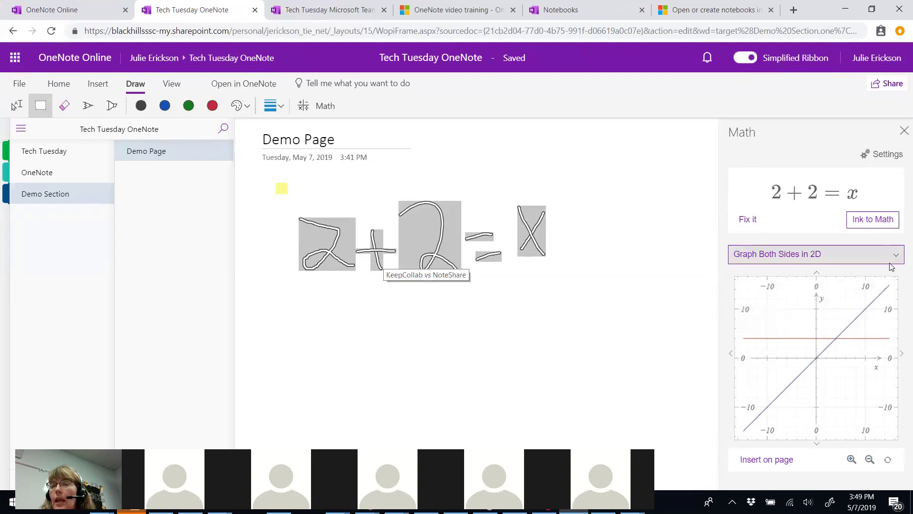
left_click(819, 254)
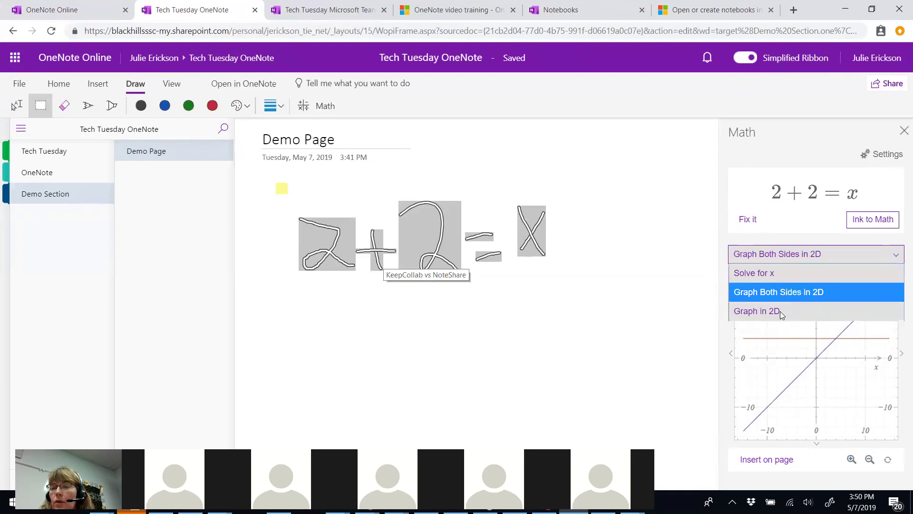
left_click(796, 350)
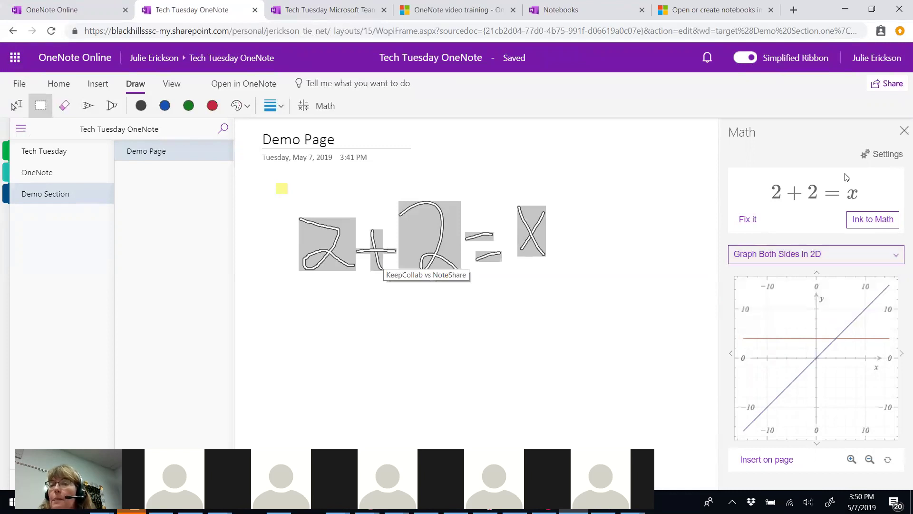
left_click(903, 131)
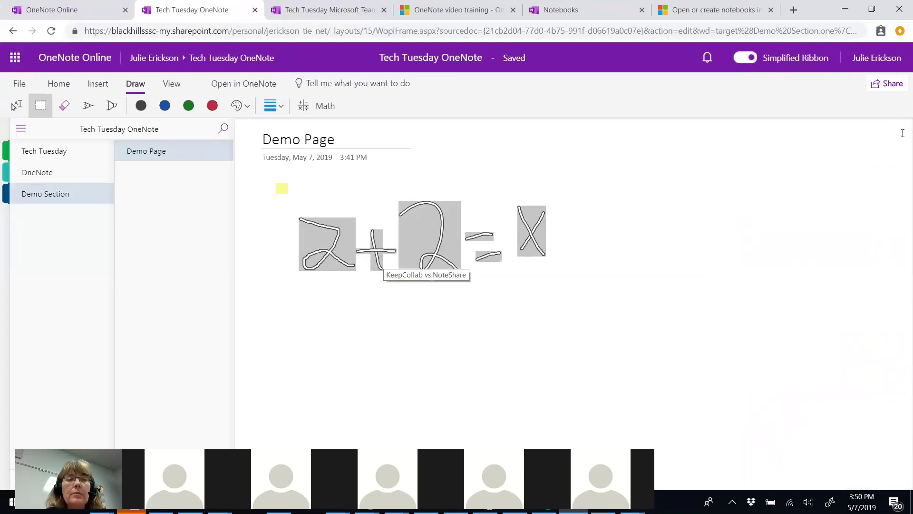
Step: Return to text selection mode, view the Stickers collection among the insert options, and close it
left_click(16, 105)
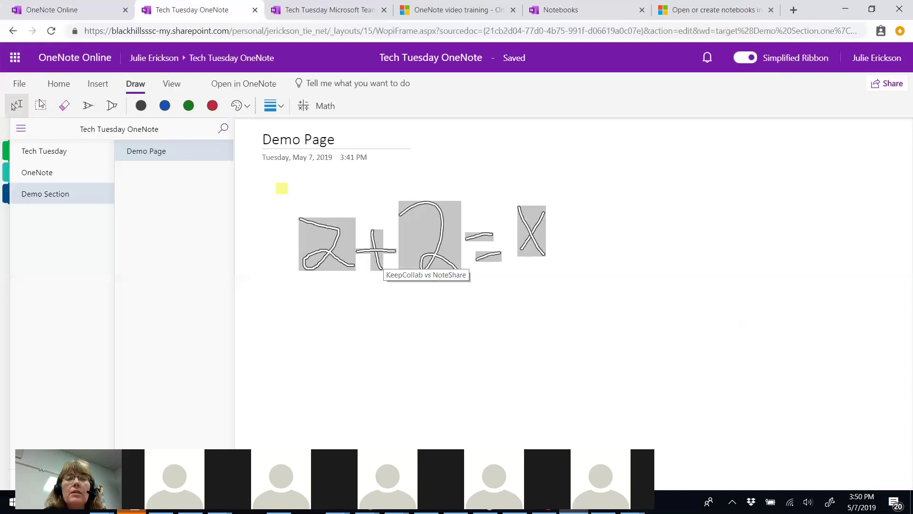
left_click(98, 86)
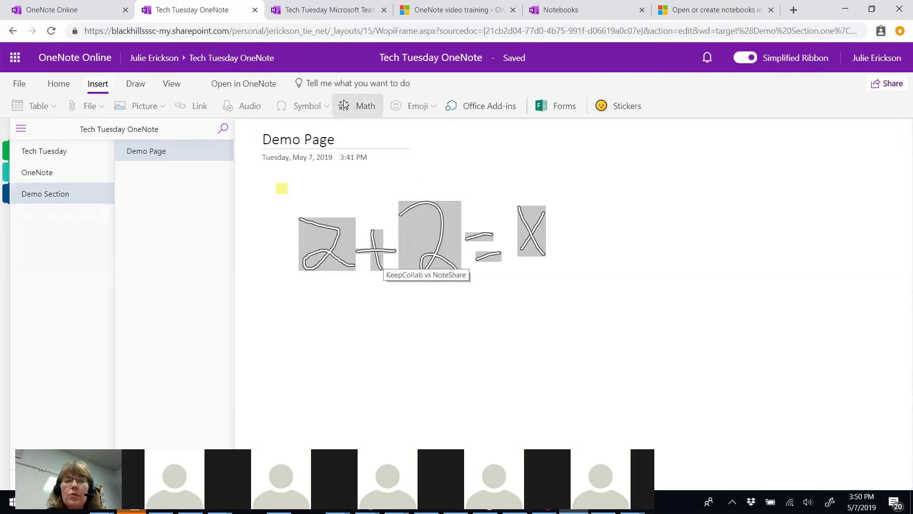
left_click(60, 85)
left_click(104, 89)
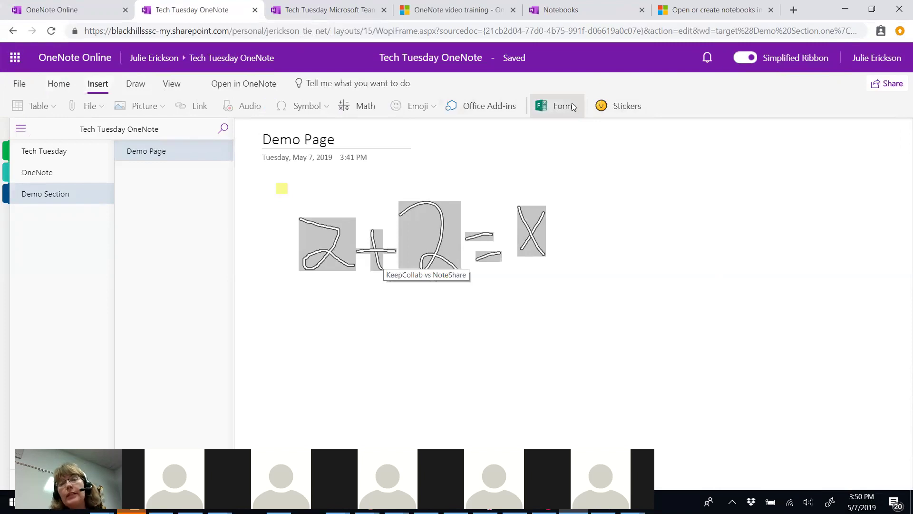
left_click(621, 110)
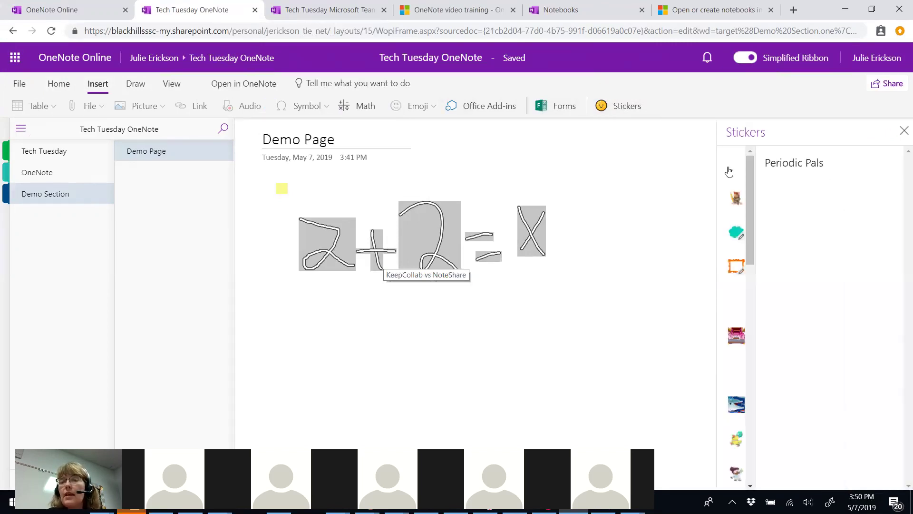
left_click(901, 131)
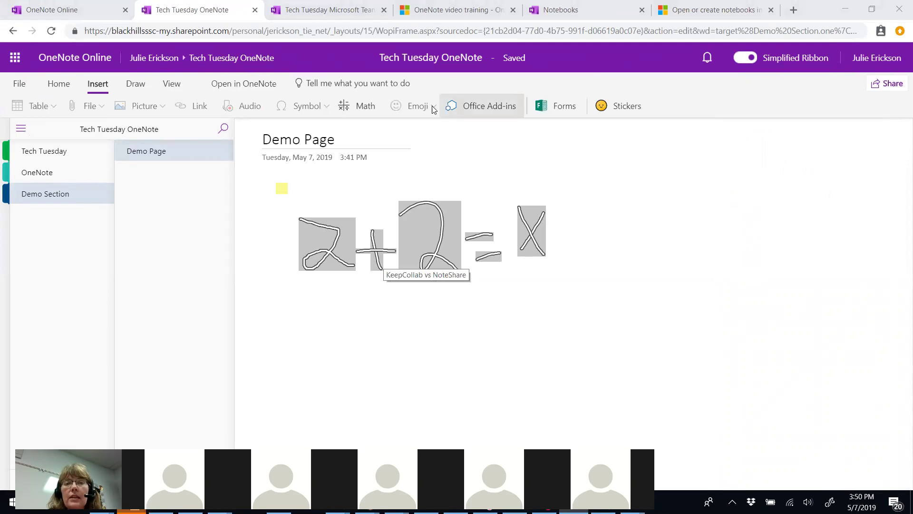
Step: Open the OneNote section's Resources page in Immersive Reader and play its text aloud, pausing after the Wakelet Collection line
left_click(136, 87)
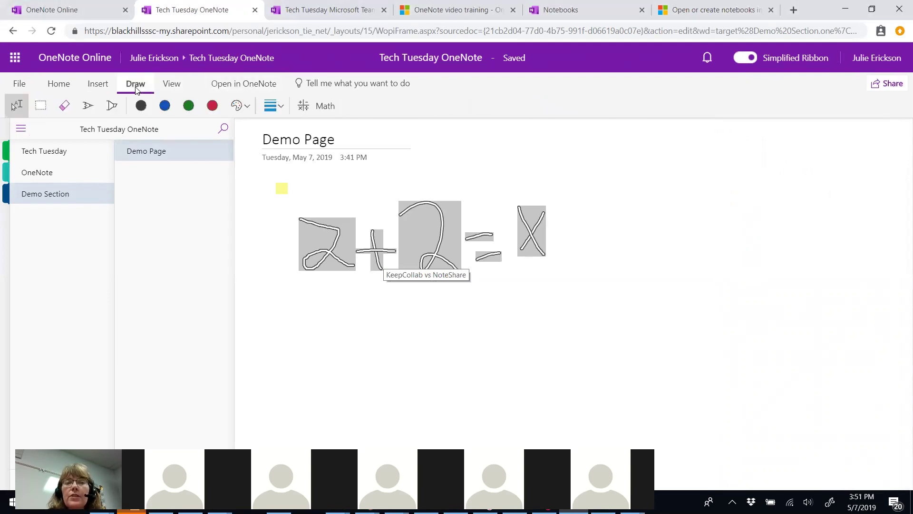
left_click(173, 87)
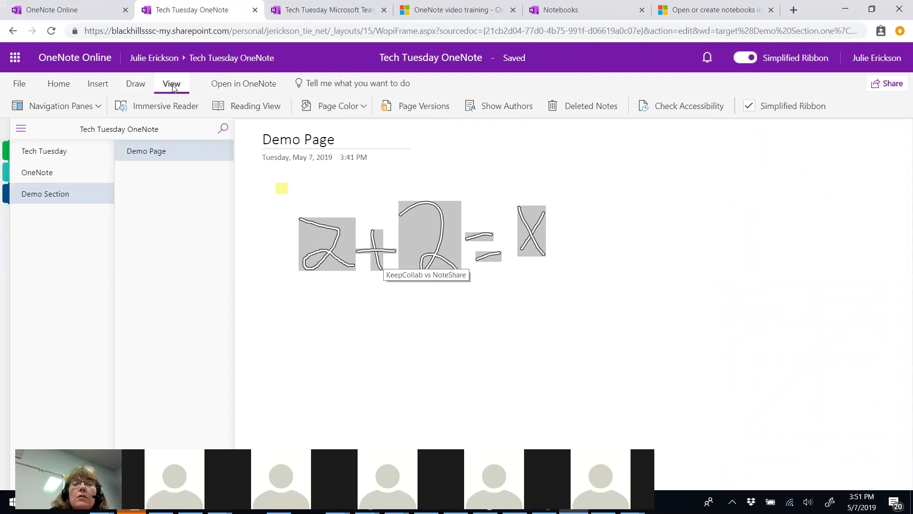
left_click(52, 174)
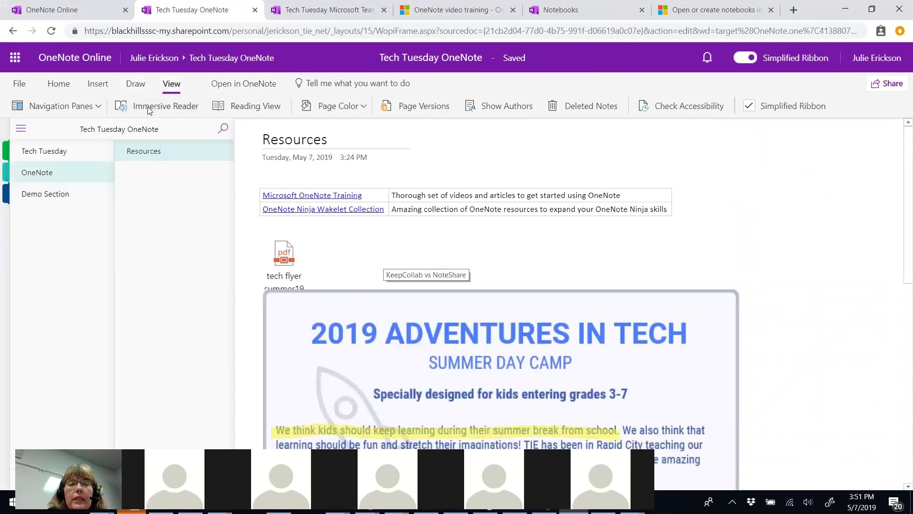
left_click(172, 108)
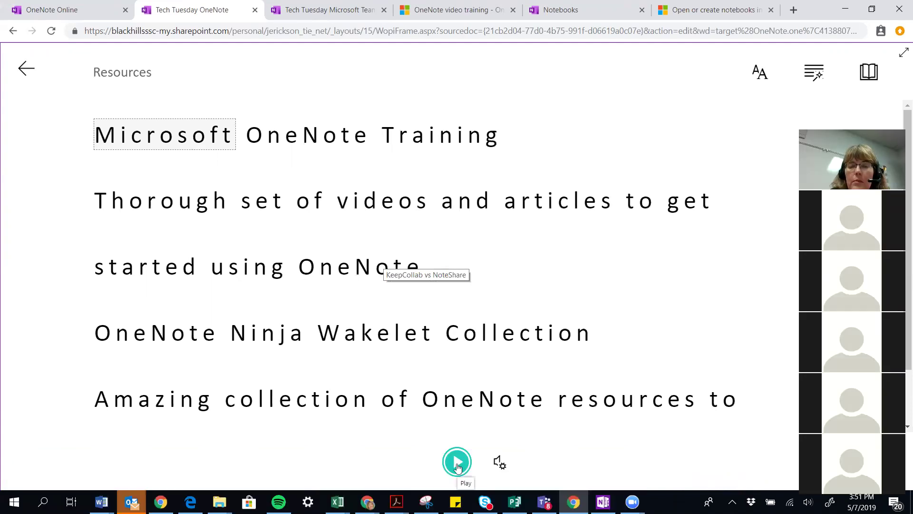
left_click(456, 462)
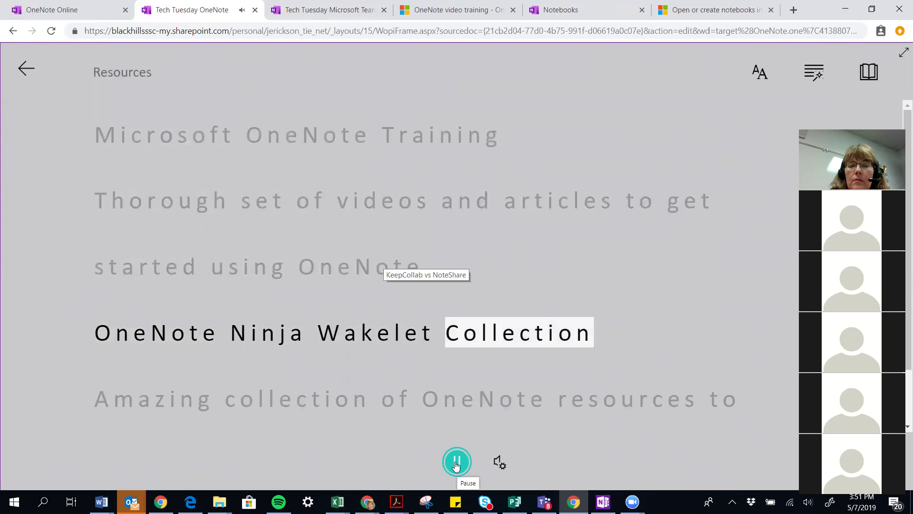
left_click(447, 469)
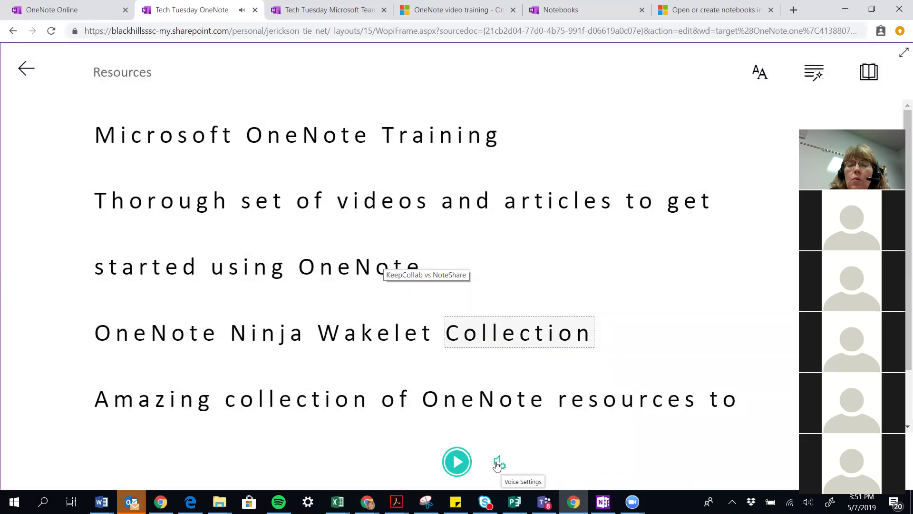
Step: Show Immersive Reader's voice speed and selection options, and turn on parts-of-speech colouring for nouns and verbs
left_click(498, 463)
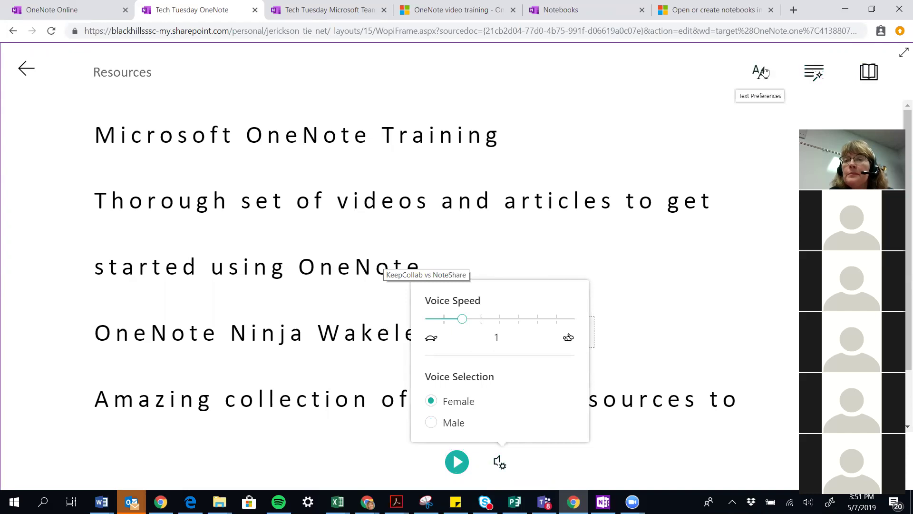
left_click(812, 71)
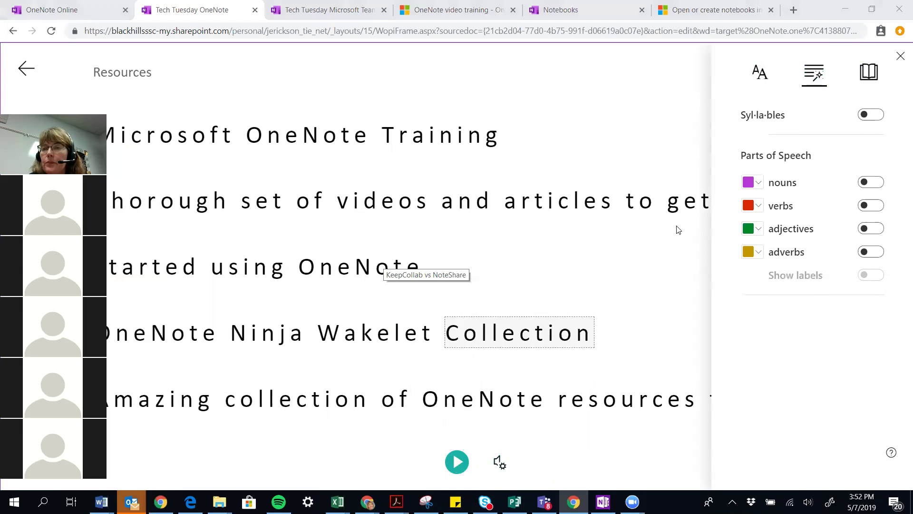
left_click(876, 182)
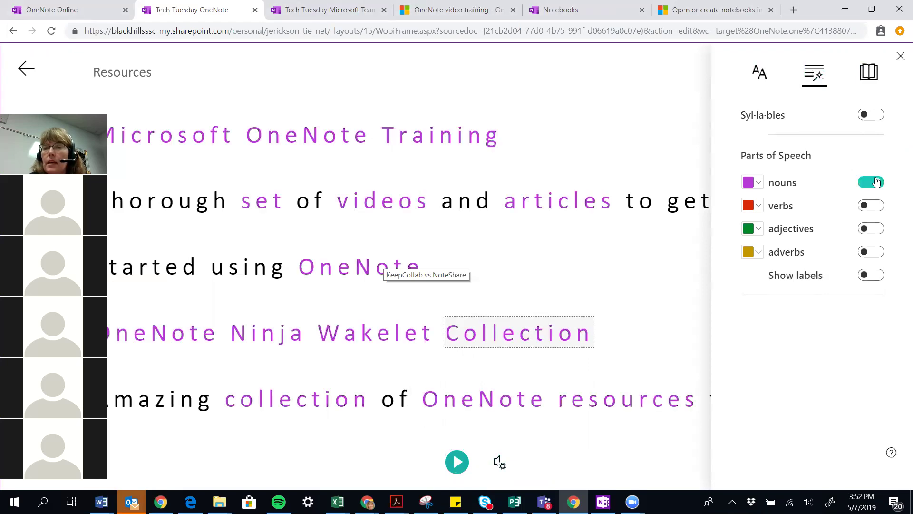
left_click(876, 205)
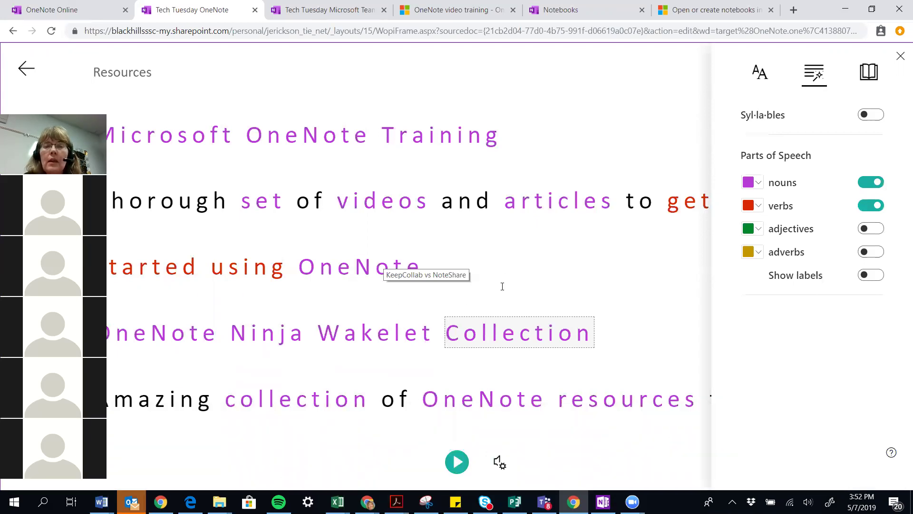
Step: Switch to the browser window with the Digital Inking Samples notebook and view its Poetry - Neruda's Sonnets, Grandma's Puppy and Blood Flow mark-up pages
key("alt+Tab")
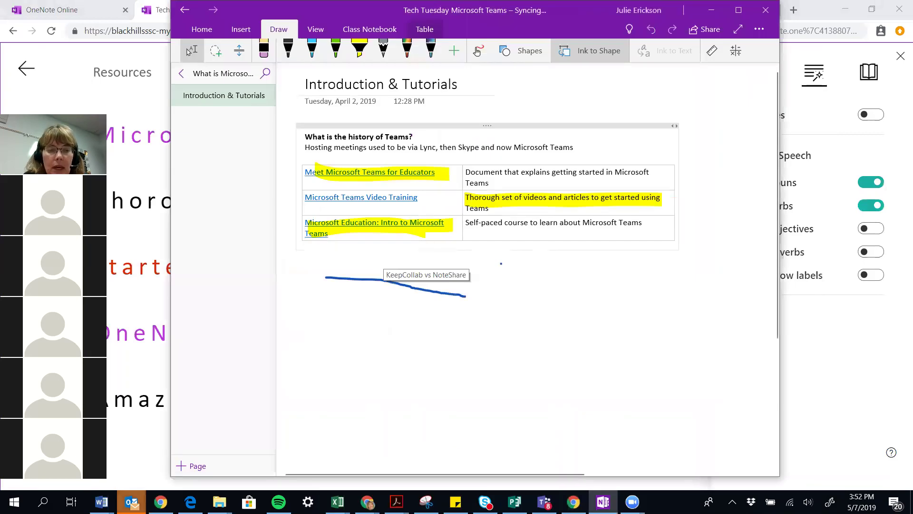
mouse_move(367, 502)
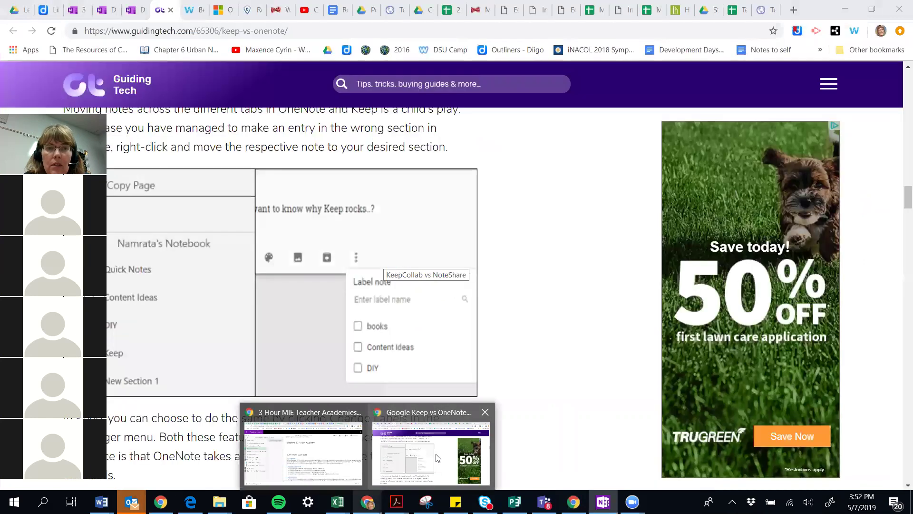
left_click(437, 458)
left_click(134, 14)
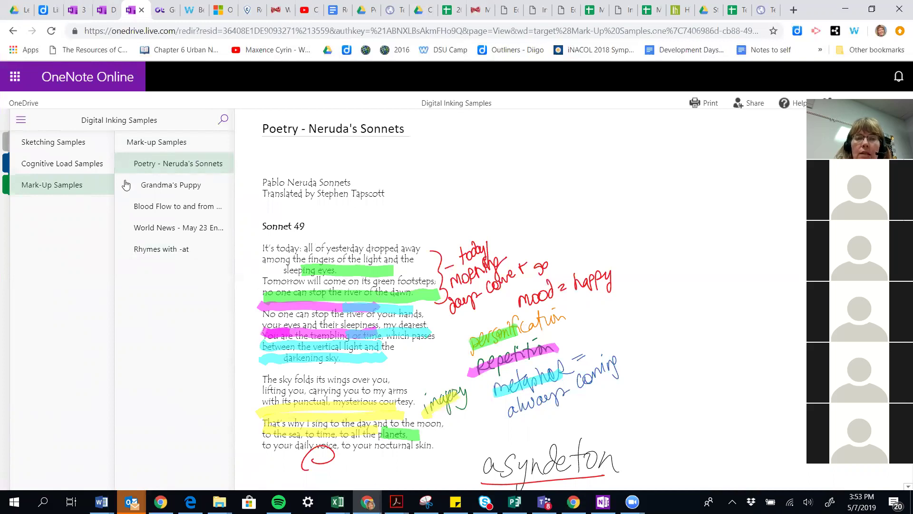
left_click(159, 195)
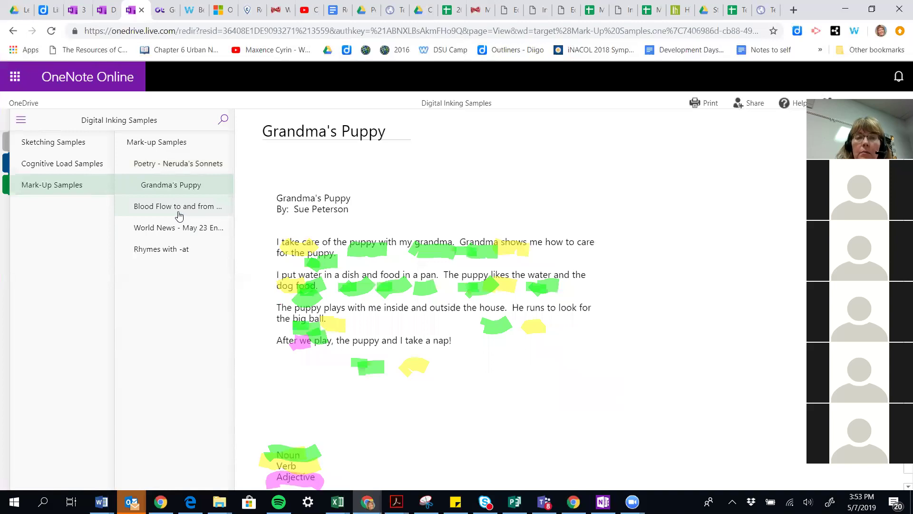
left_click(179, 215)
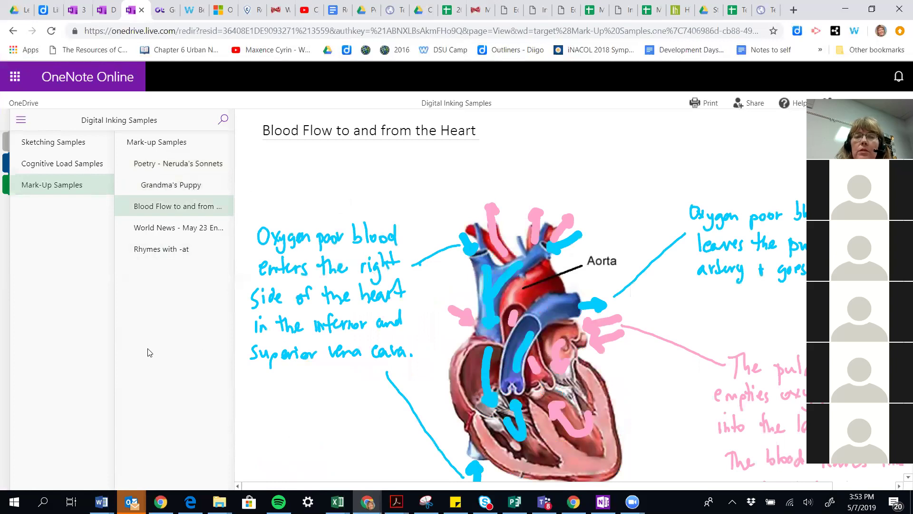
Step: Open the Cognitive Load Samples section and look through the handwritten notes on its 10.2 and Making 12 pages
left_click(47, 167)
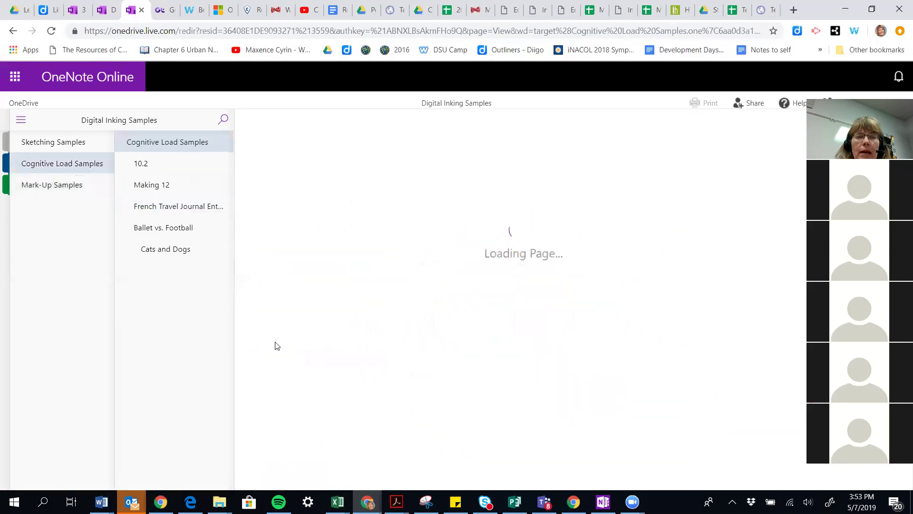
left_click(140, 164)
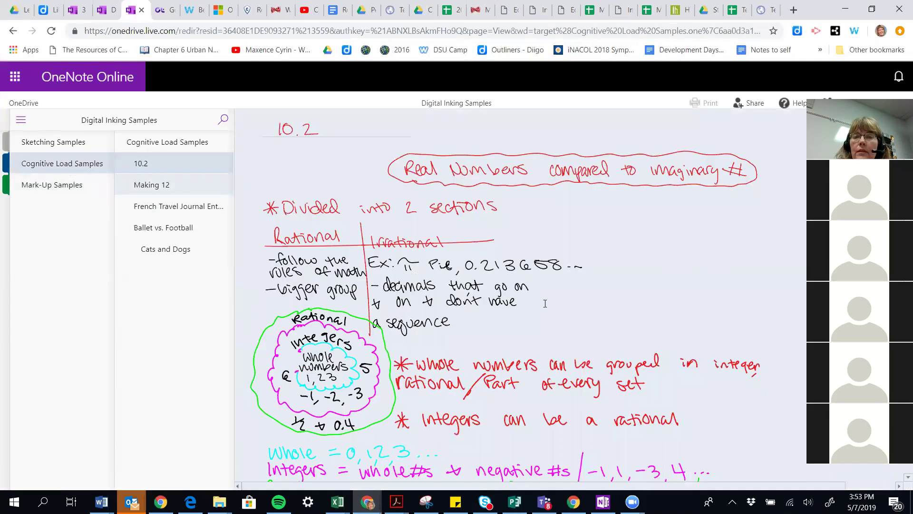
scroll(545, 303, "down", 1)
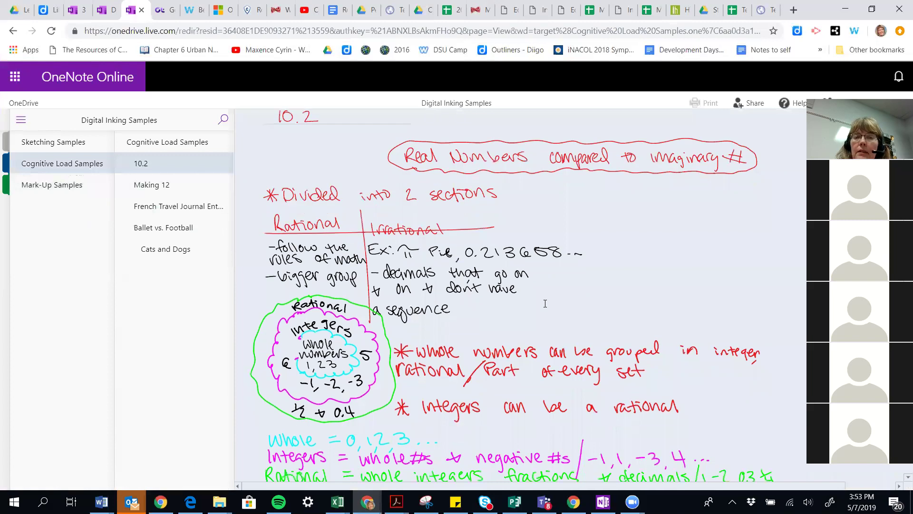
scroll(545, 304, "down", 3)
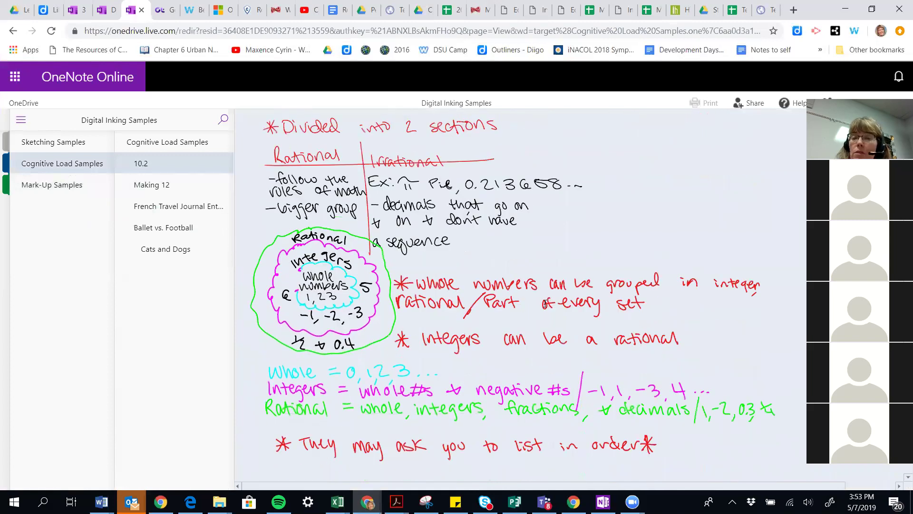
scroll(545, 304, "down", 2)
scroll(545, 303, "down", 5)
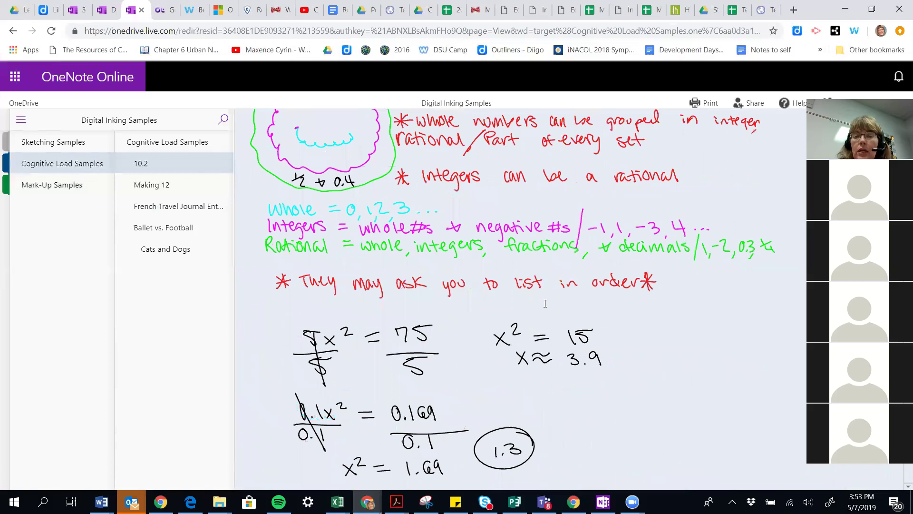
scroll(545, 304, "up", 10)
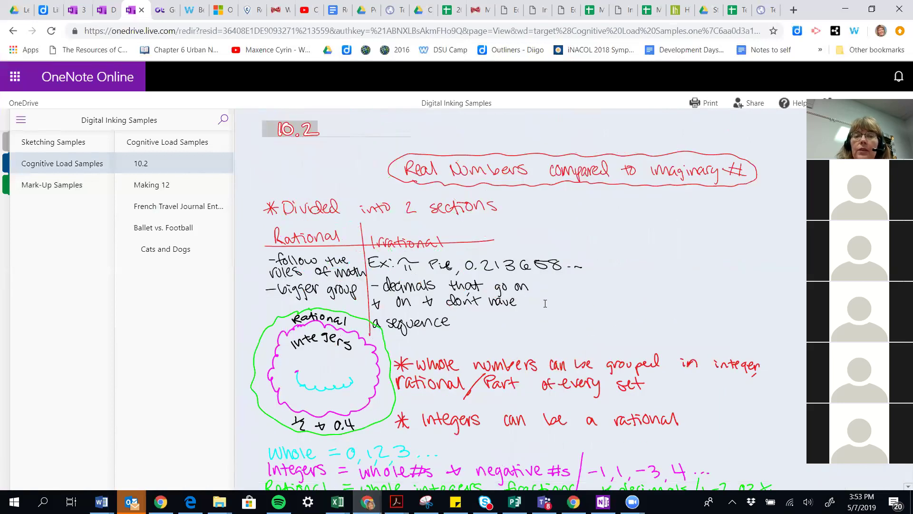
left_click(152, 186)
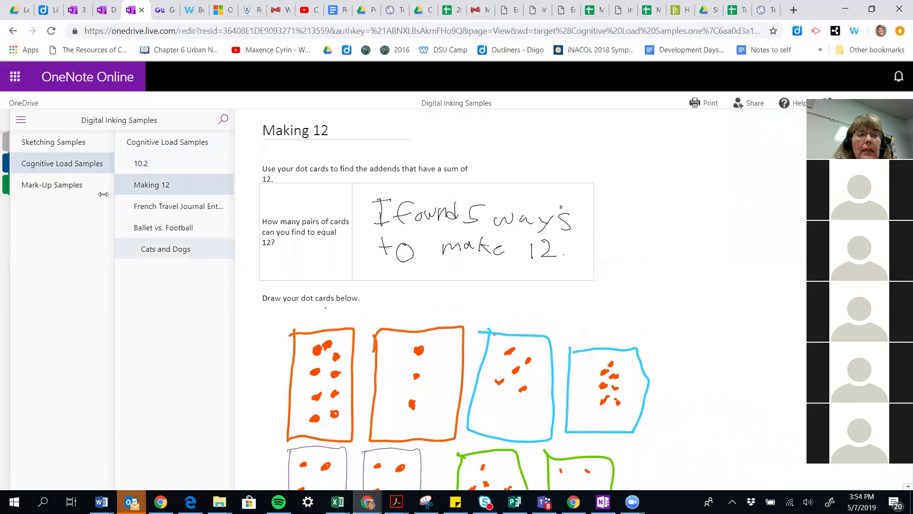
Step: Open the Sketching Samples section and examine the handwritten answers and atom drawings on The Atom page
left_click(52, 149)
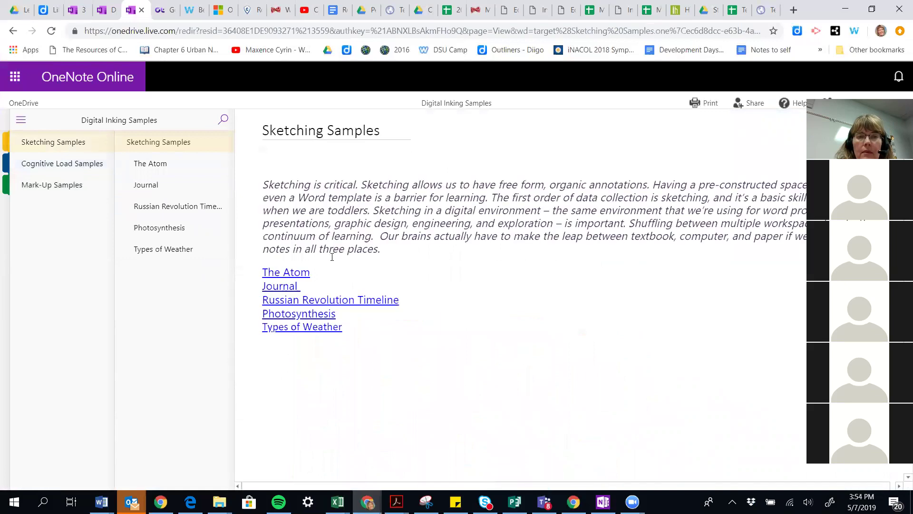
left_click(155, 172)
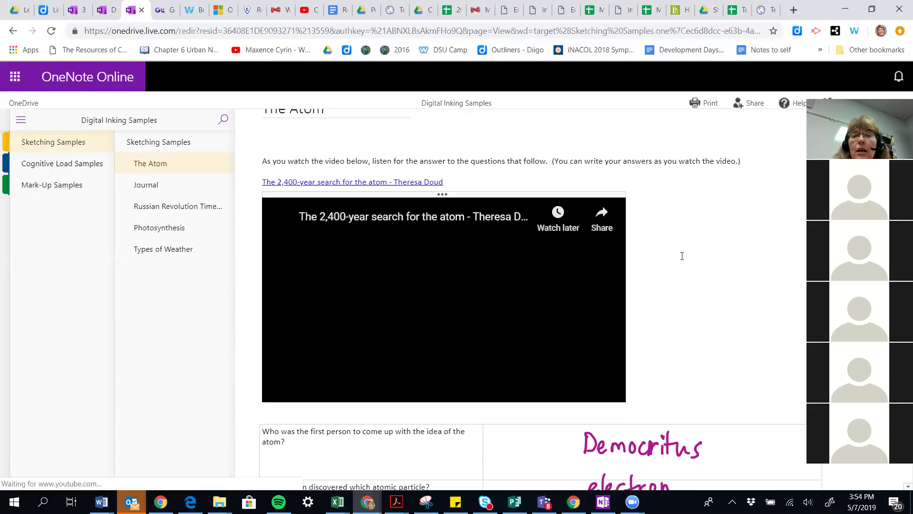
scroll(682, 256, "down", 5)
scroll(682, 256, "down", 1)
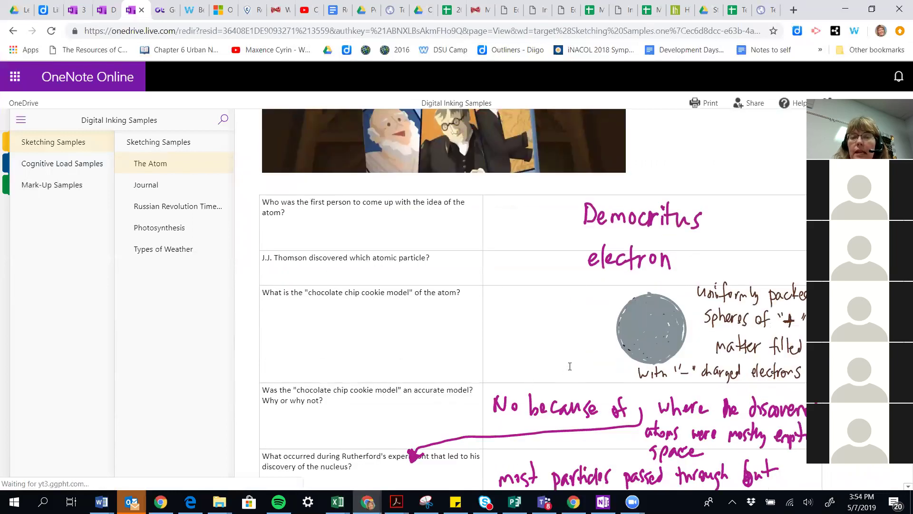
scroll(566, 371, "down", 4)
scroll(570, 366, "down", 2)
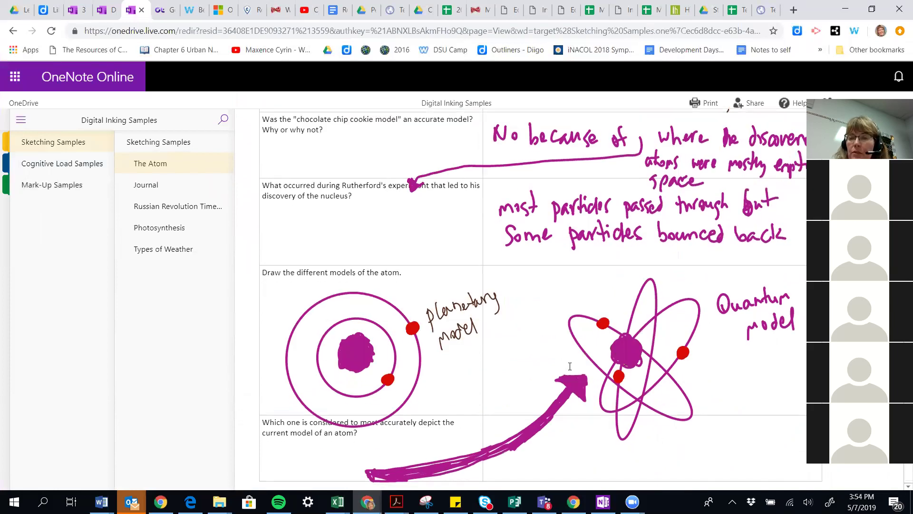
scroll(570, 366, "up", 6)
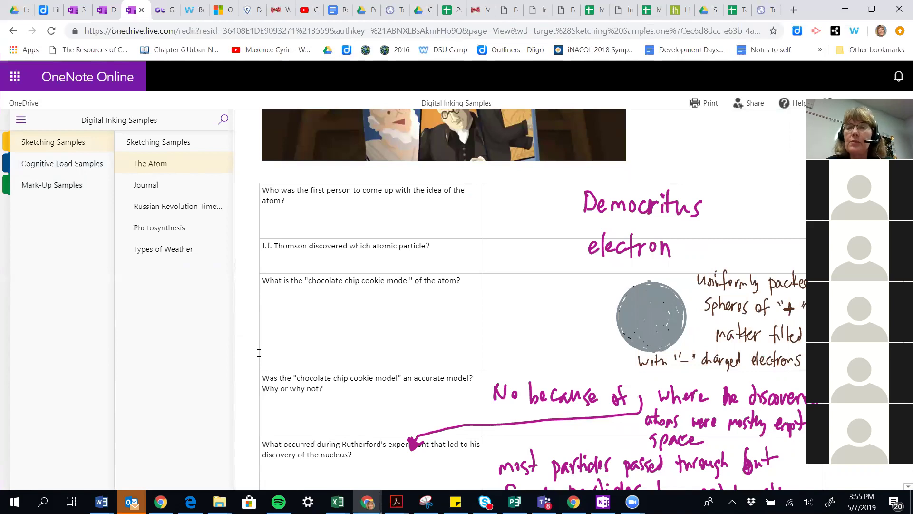
Step: Return to Immersive Reader on the Resources page, turn on Line Focus, try one line, set it to three lines, and exit the reader
key("alt+Tab")
key("alt+Tab")
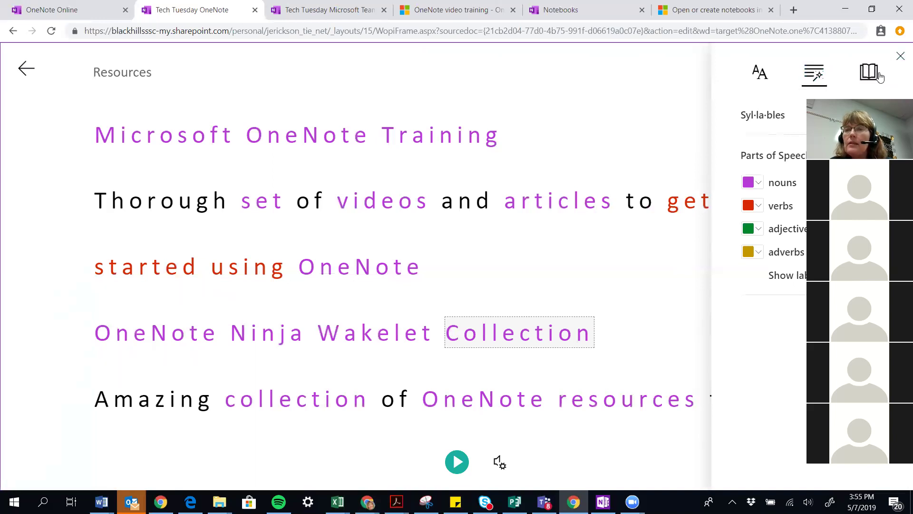
left_click(866, 78)
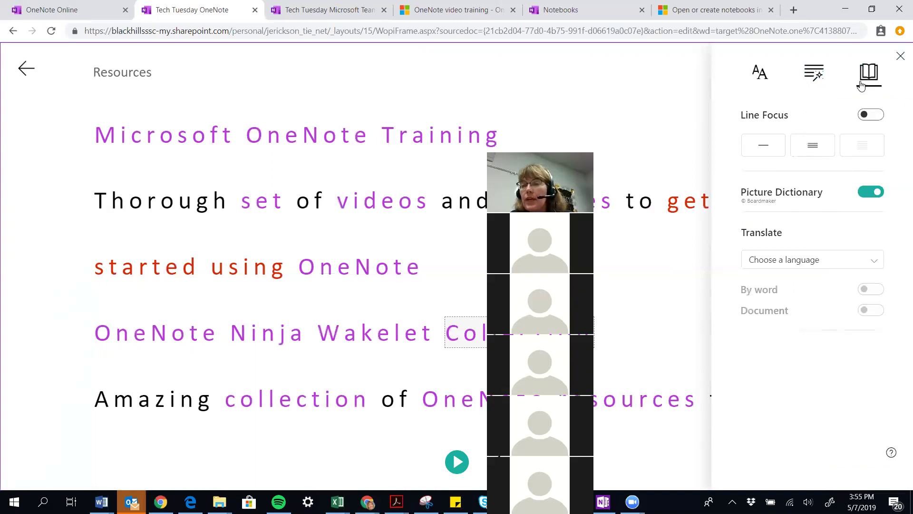
left_click(823, 153)
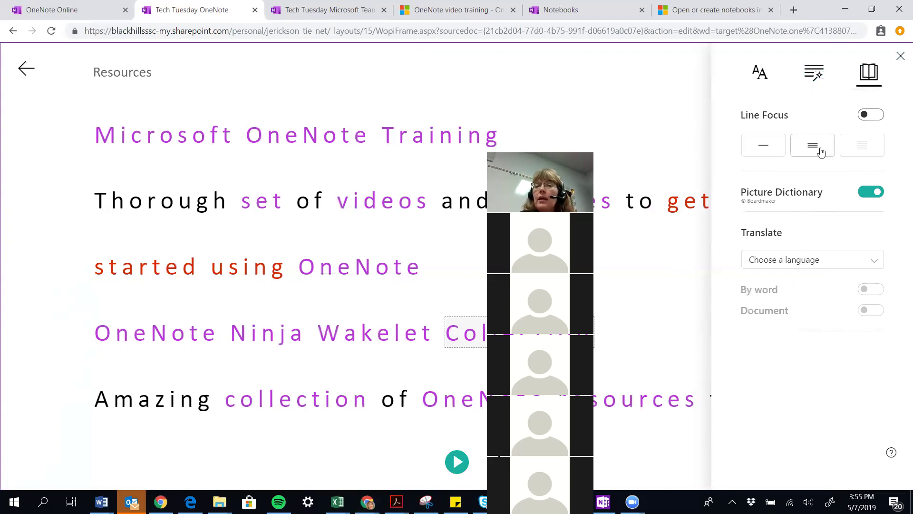
left_click(876, 115)
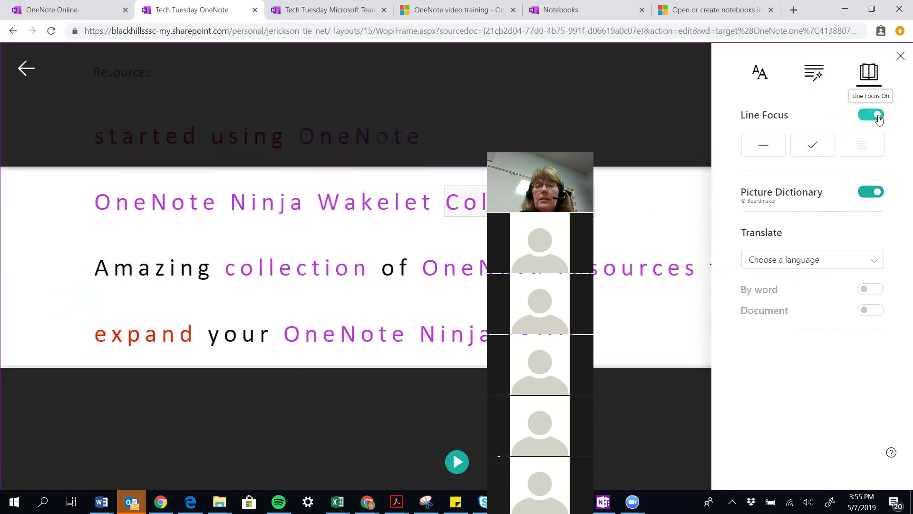
left_click(775, 149)
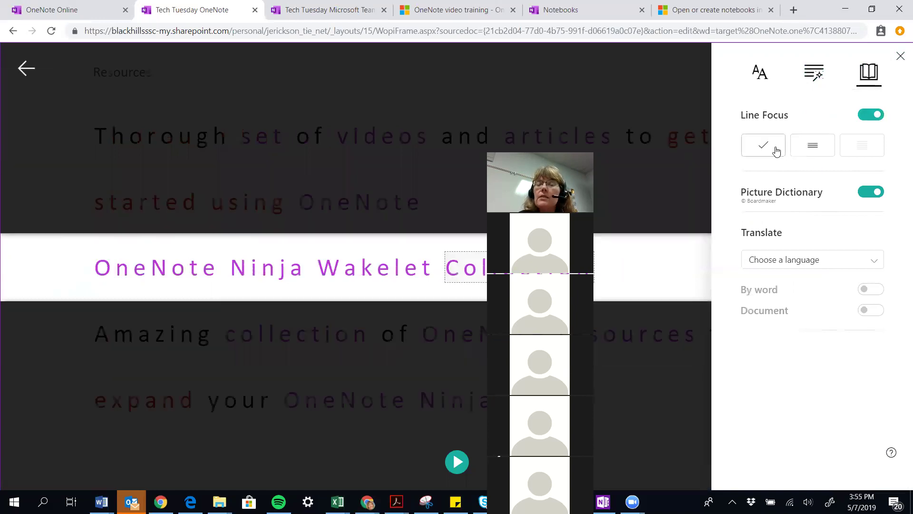
left_click(813, 151)
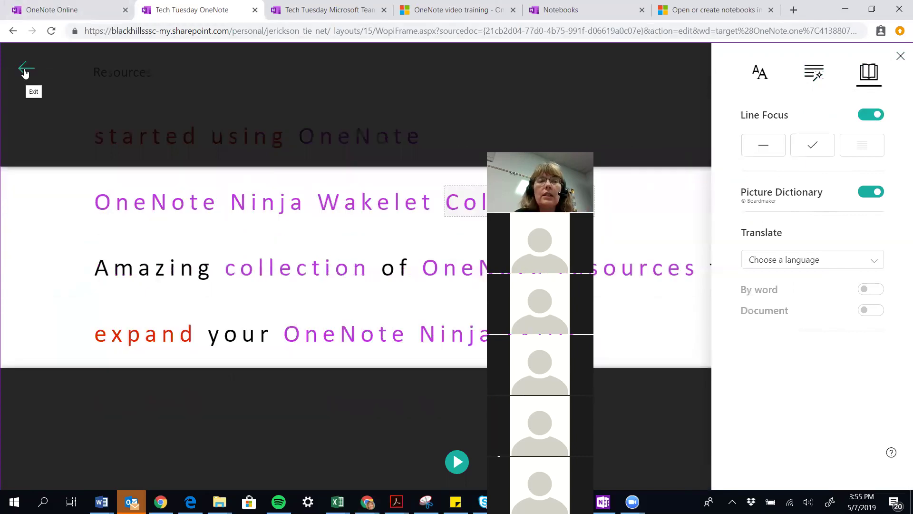
key("Escape")
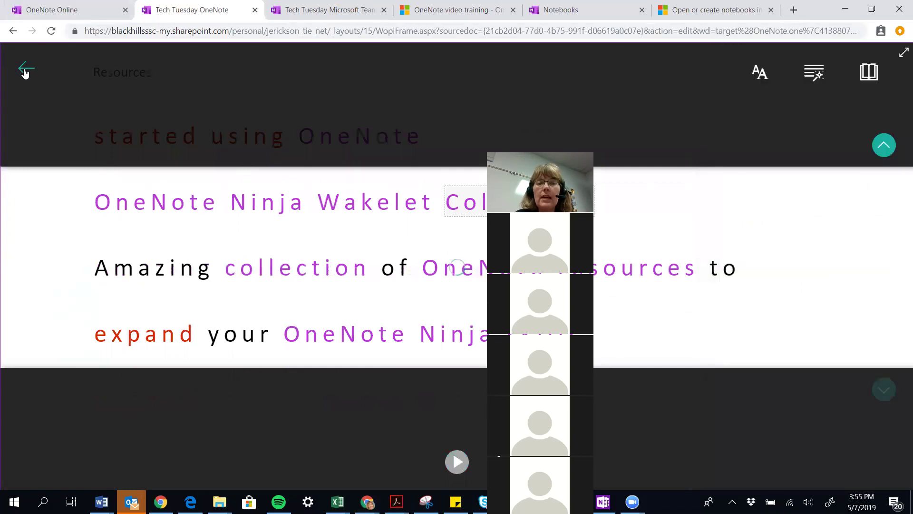
left_click(26, 71)
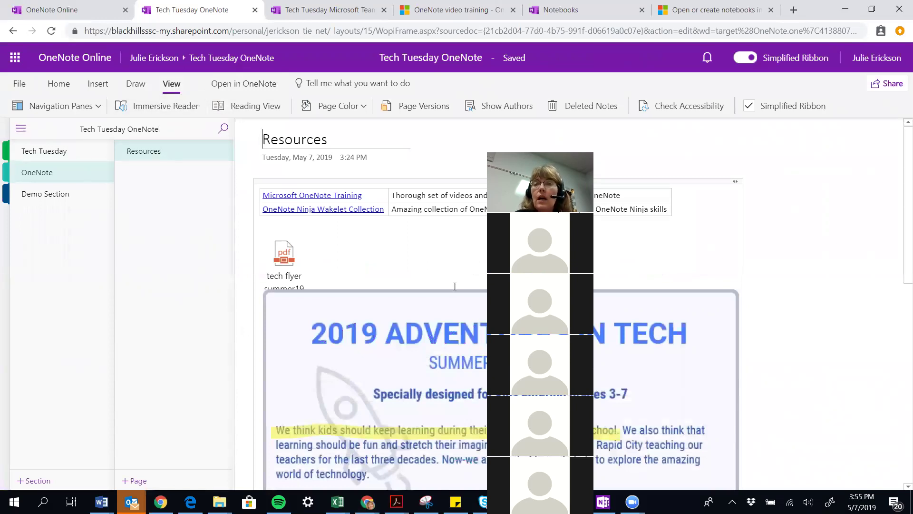
Step: Follow the Microsoft OneNote Training link on the Resources page and look through the Get started article on creating a notebook
scroll(454, 284, "down", 3)
scroll(453, 285, "up", 2)
scroll(456, 289, "up", 1)
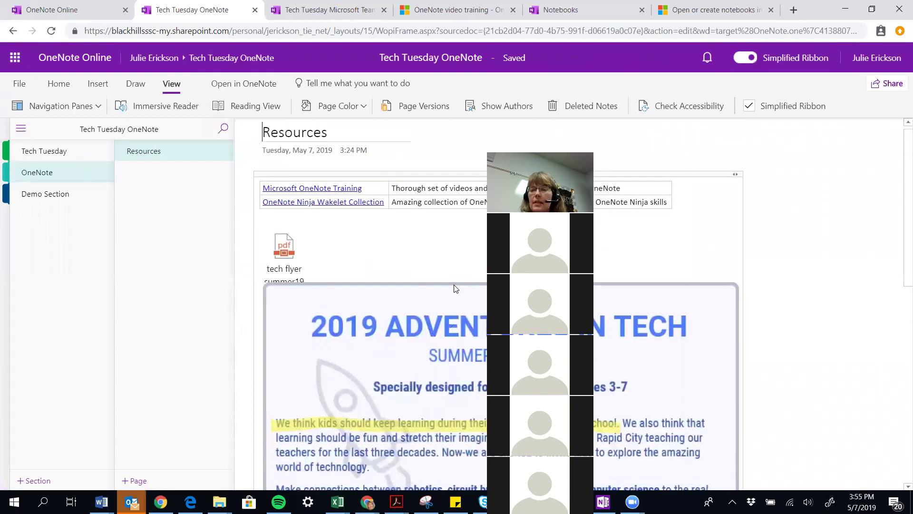
left_click(299, 189)
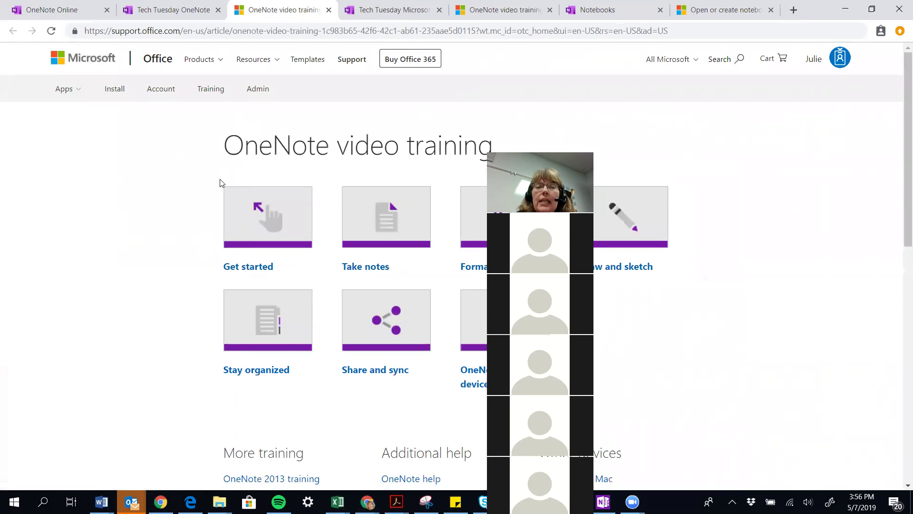
left_click(267, 239)
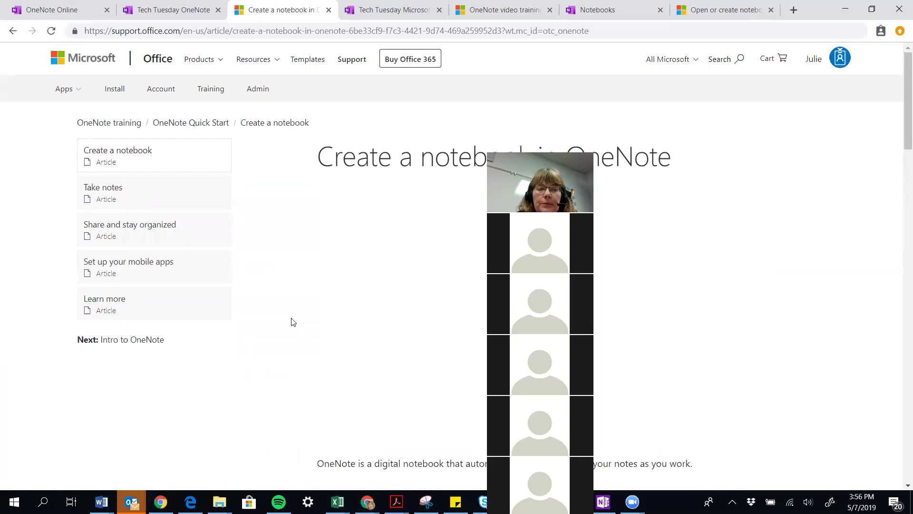
scroll(473, 348, "down", 2)
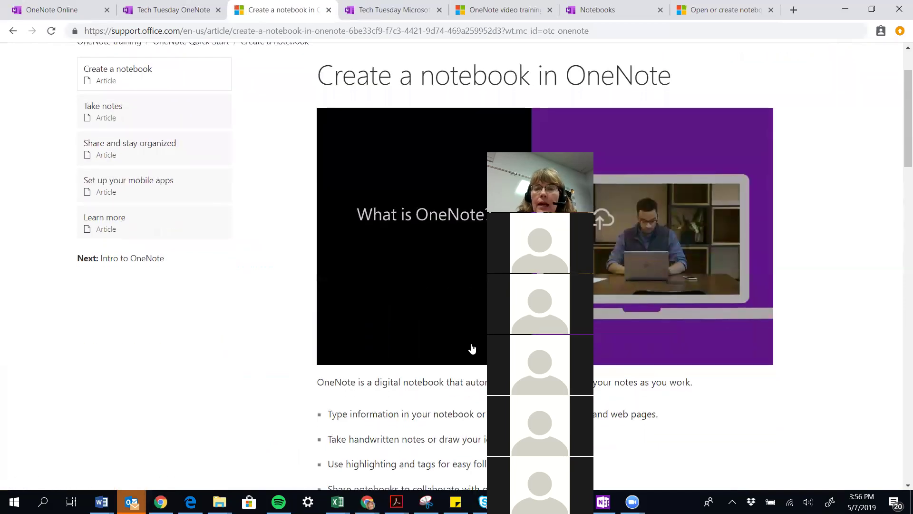
scroll(322, 364, "down", 2)
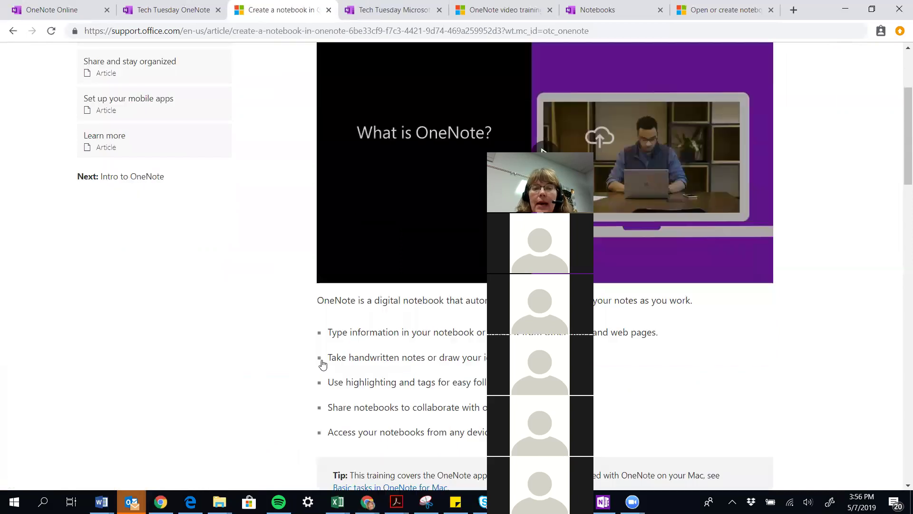
scroll(323, 364, "up", 3)
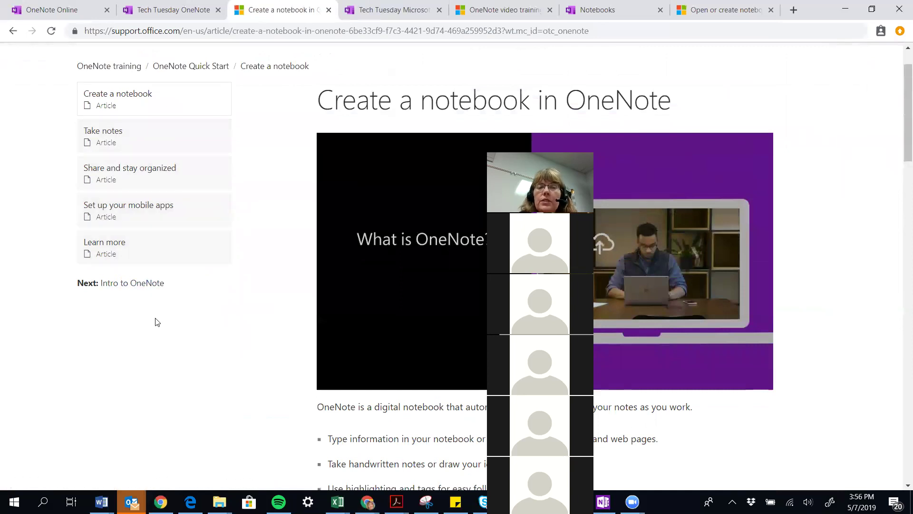
Step: Go back from the Create a notebook article to the OneNote video training overview and return to the notebook's Resources page
scroll(157, 323, "up", 1)
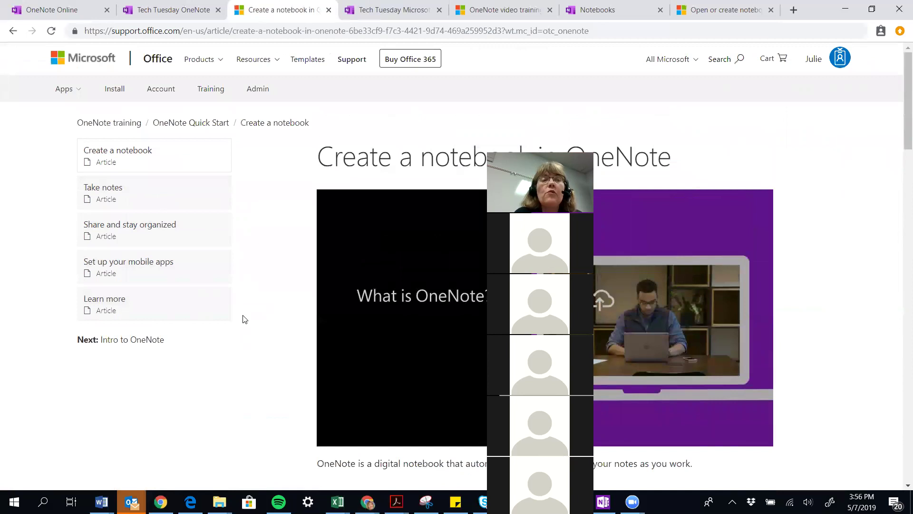
left_click(16, 38)
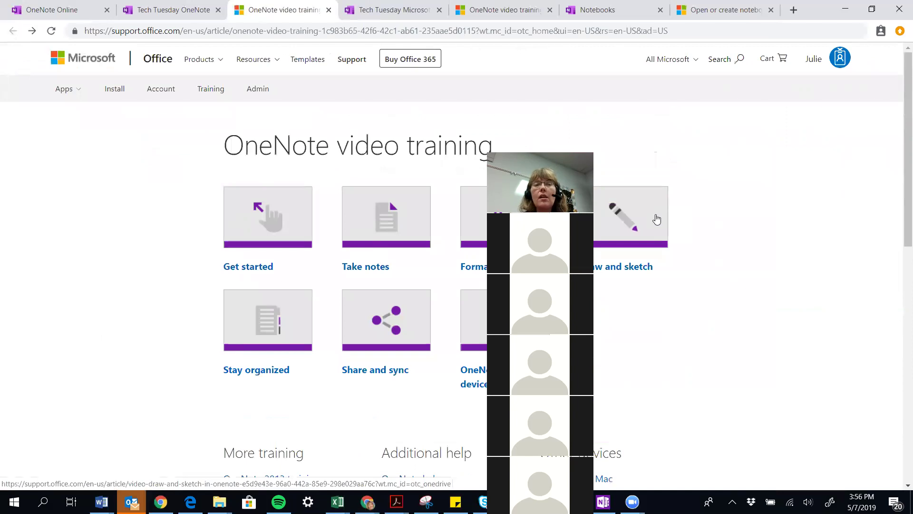
left_click(158, 10)
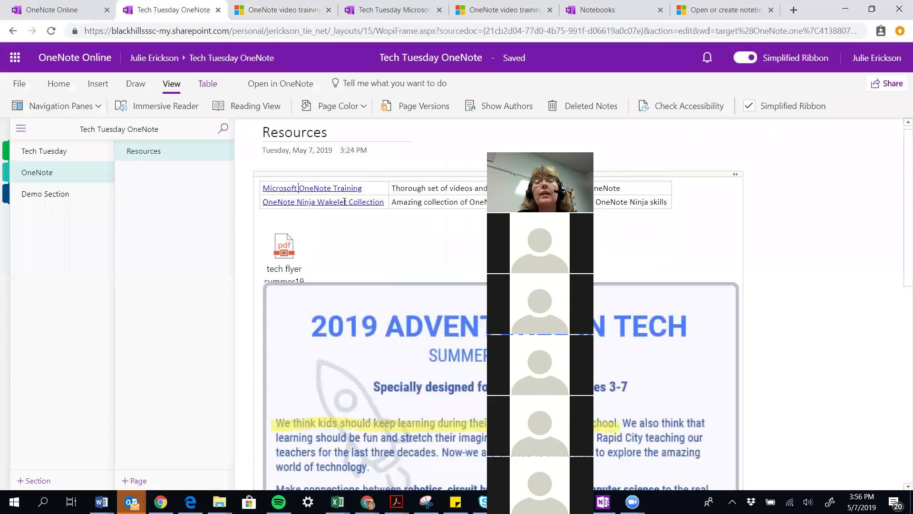
Step: Follow the OneNote Ninja Wakelet Collection link on the Resources page and look through the collection's OneNote courses and resources
left_click(344, 201)
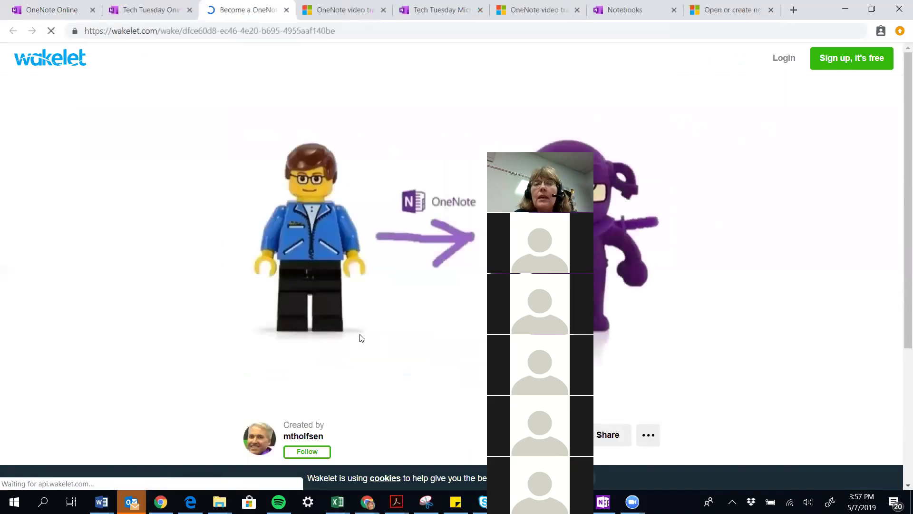
scroll(151, 309, "down", 3)
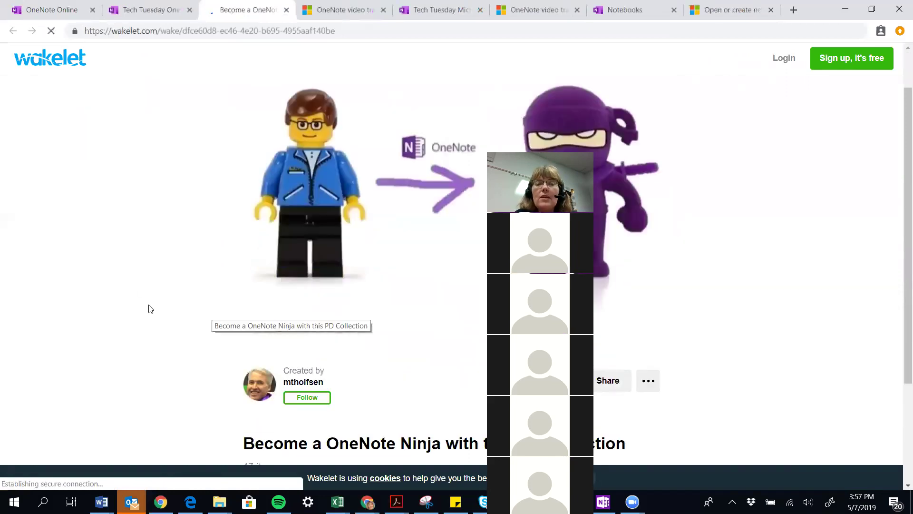
scroll(151, 309, "down", 3)
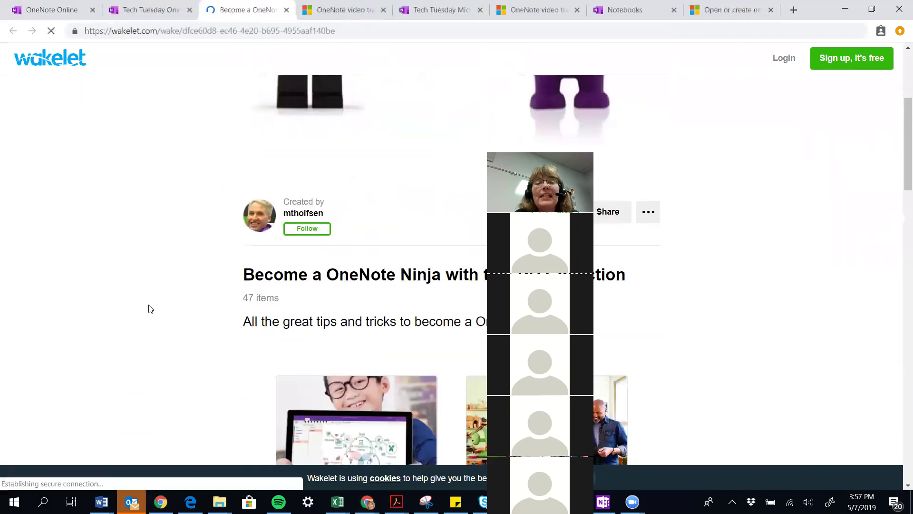
scroll(150, 309, "down", 5)
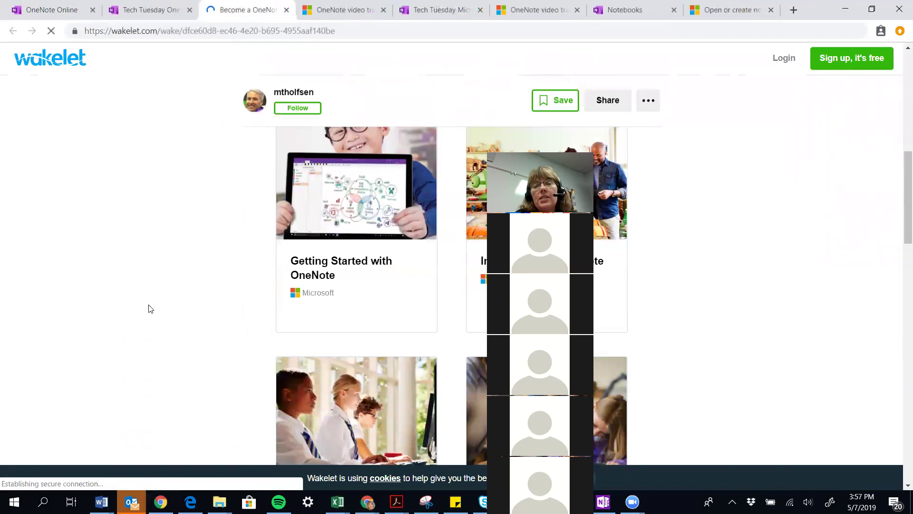
scroll(150, 309, "down", 6)
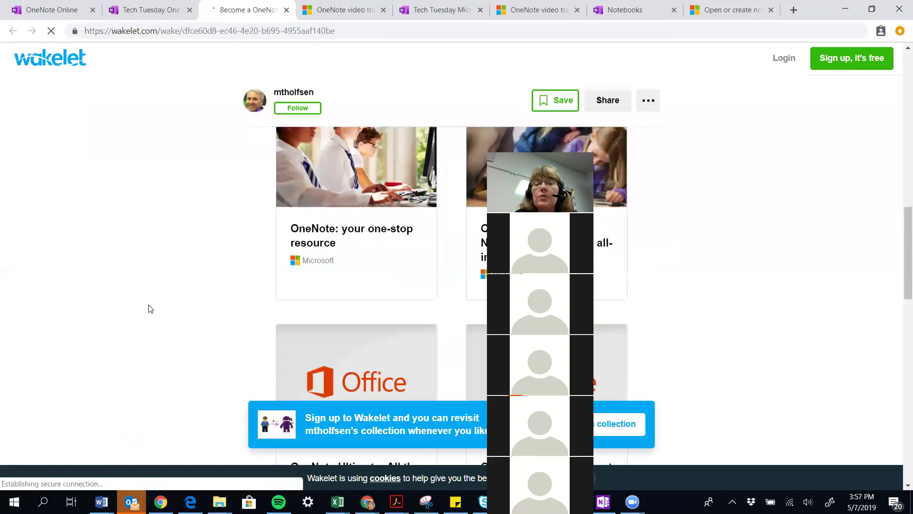
scroll(150, 309, "up", 1)
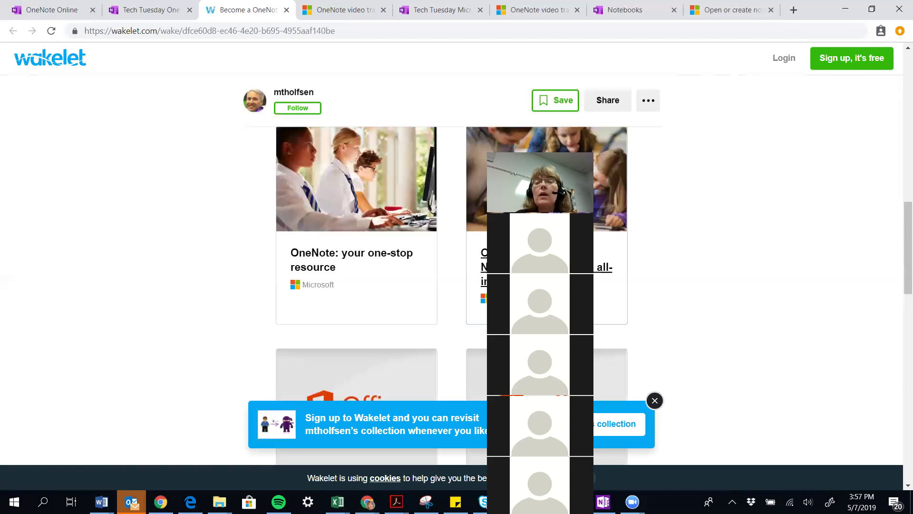
scroll(256, 310, "down", 3)
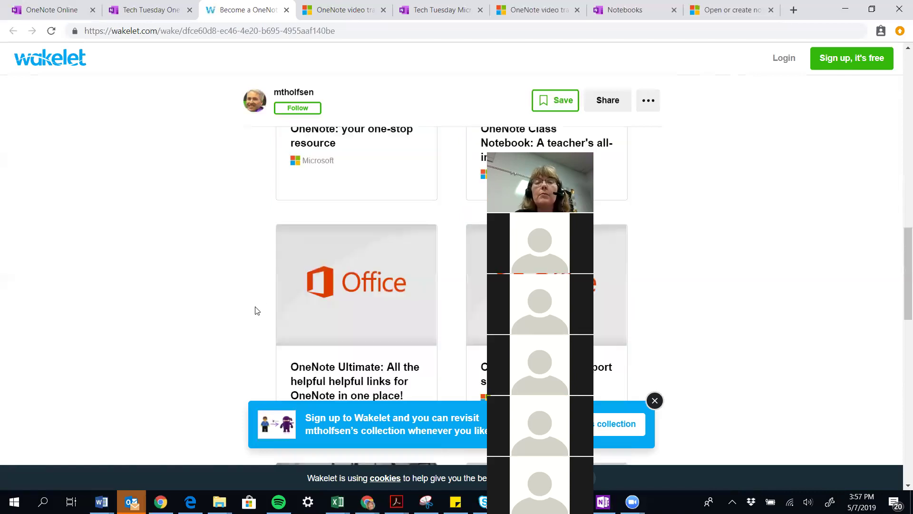
scroll(257, 310, "down", 2)
scroll(256, 310, "down", 4)
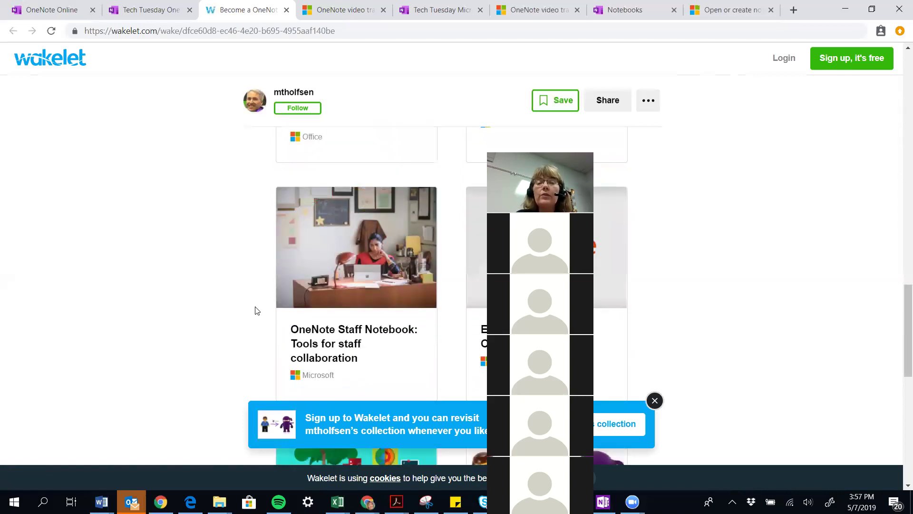
scroll(257, 311, "down", 1)
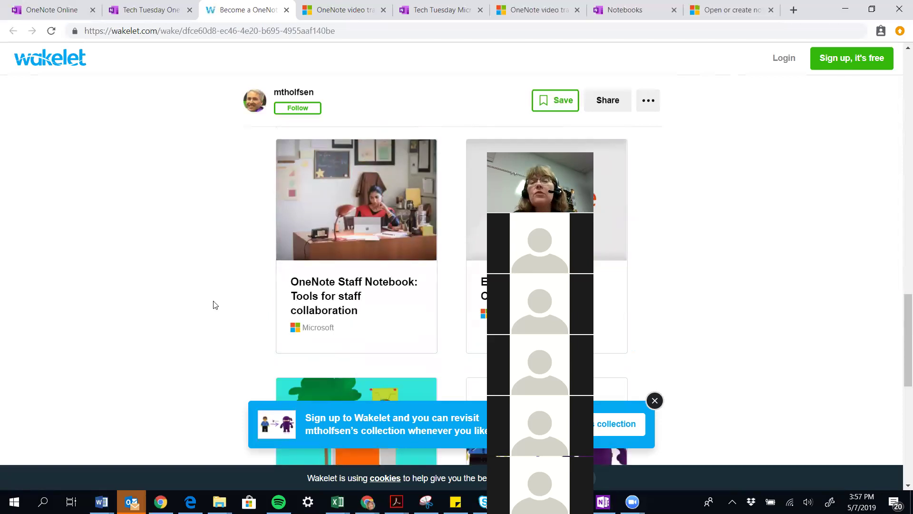
scroll(215, 305, "down", 2)
scroll(215, 305, "down", 1)
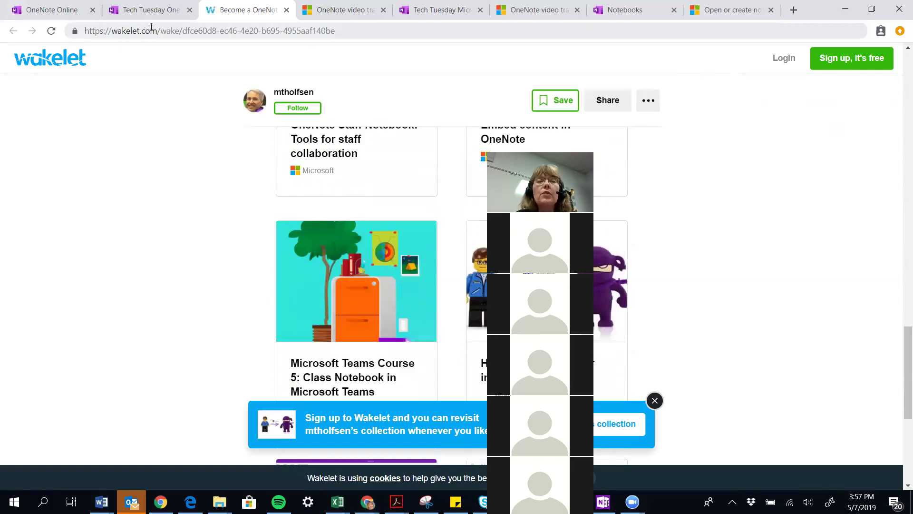
Step: Return to the Tech Tuesday OneNote notebook and bring up its Share with People options for sending a link
left_click(143, 11)
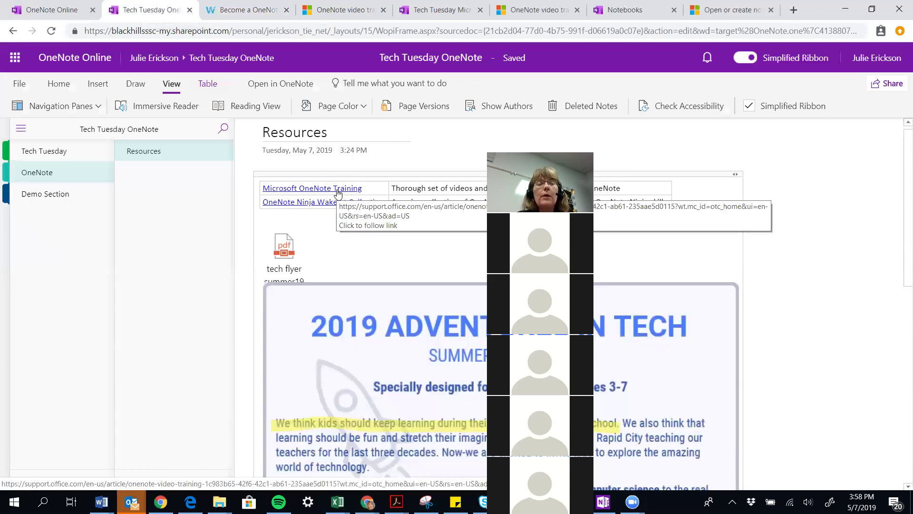
left_click(19, 85)
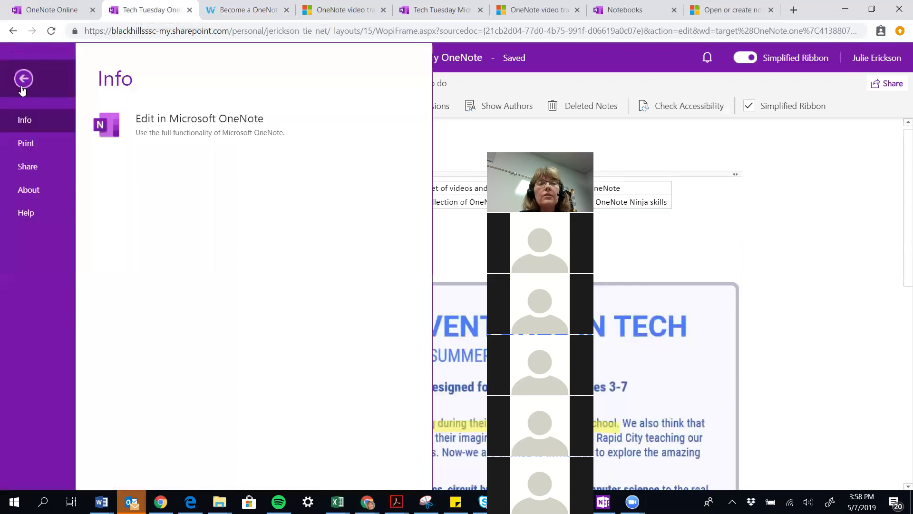
left_click(28, 167)
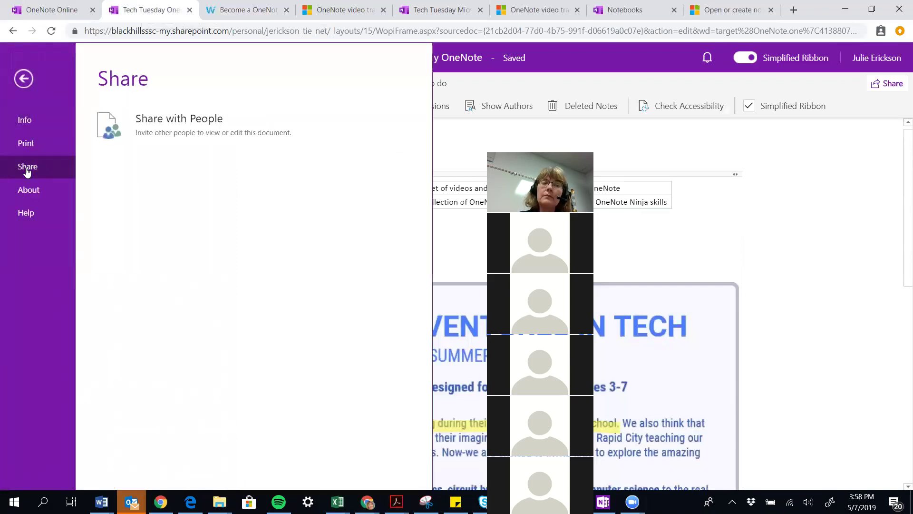
left_click(159, 129)
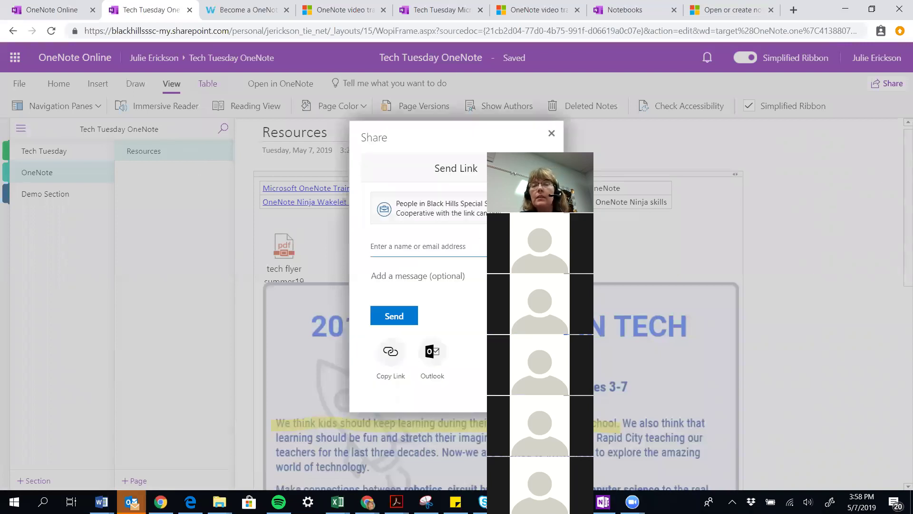
Step: Try the Anyone with the link option in the sharing link settings, and close the Share dialog without sending a link
left_click(457, 208)
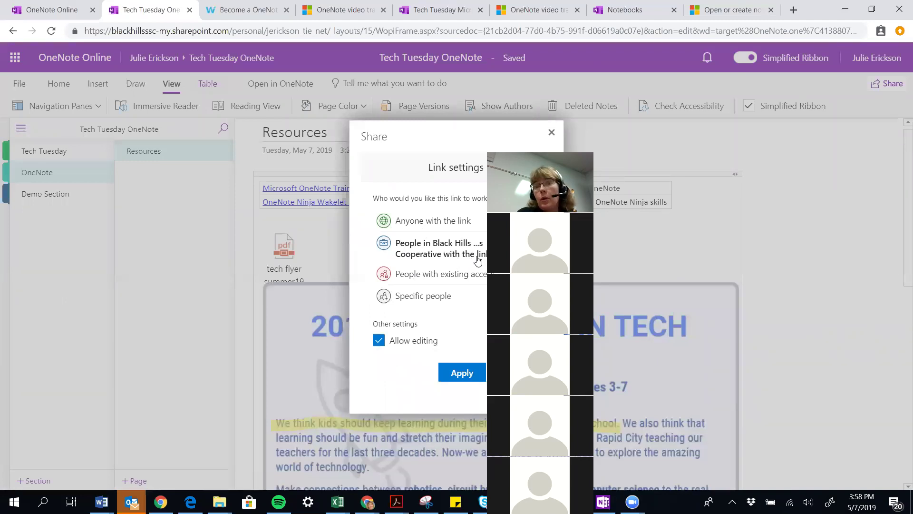
left_click(427, 222)
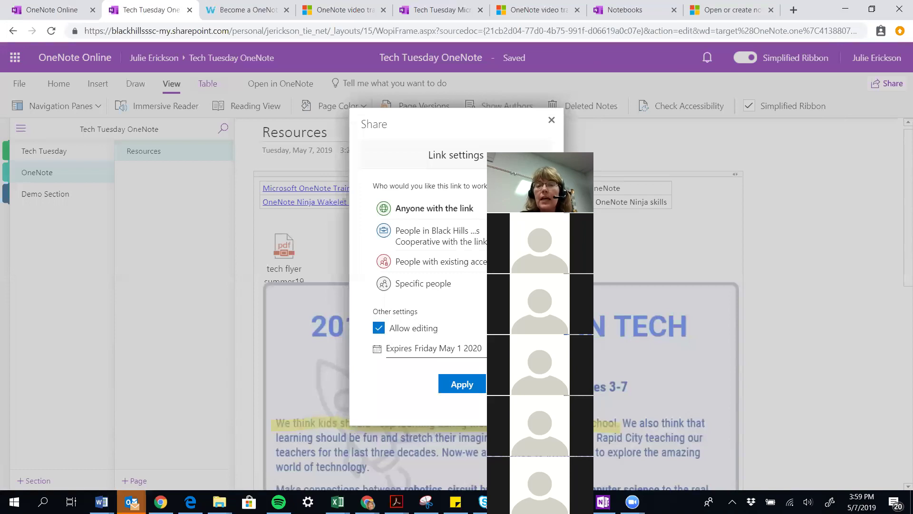
mouse_move(434, 348)
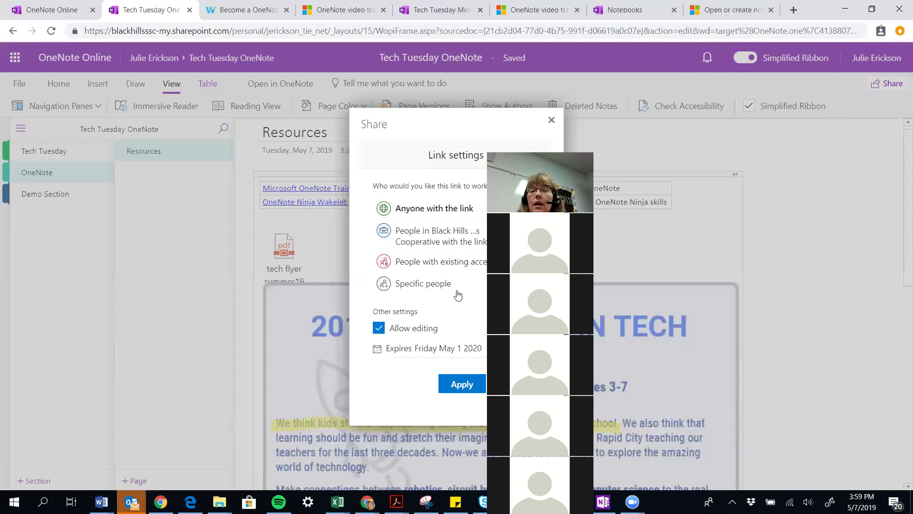
left_click(481, 384)
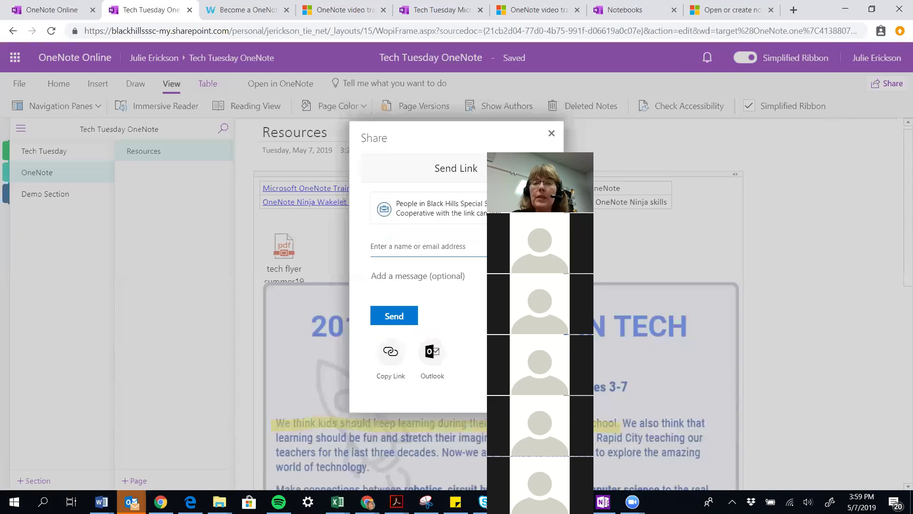
left_click(551, 134)
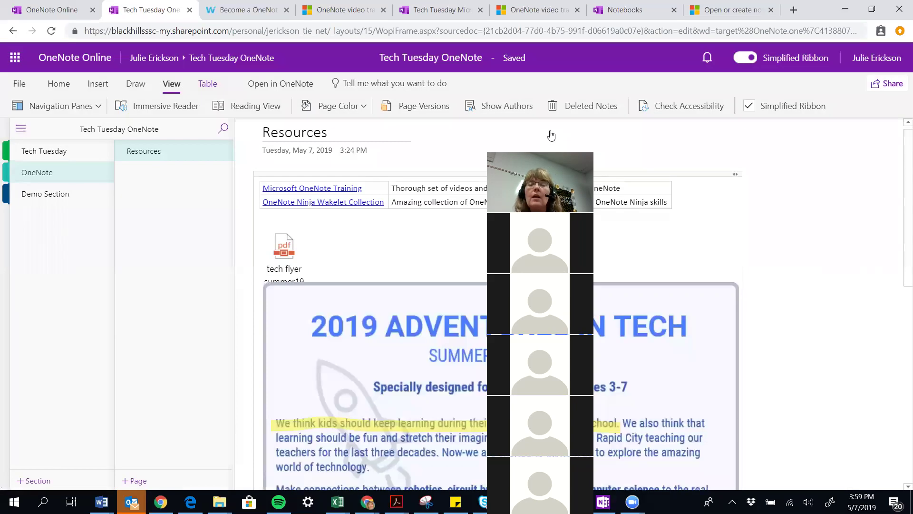